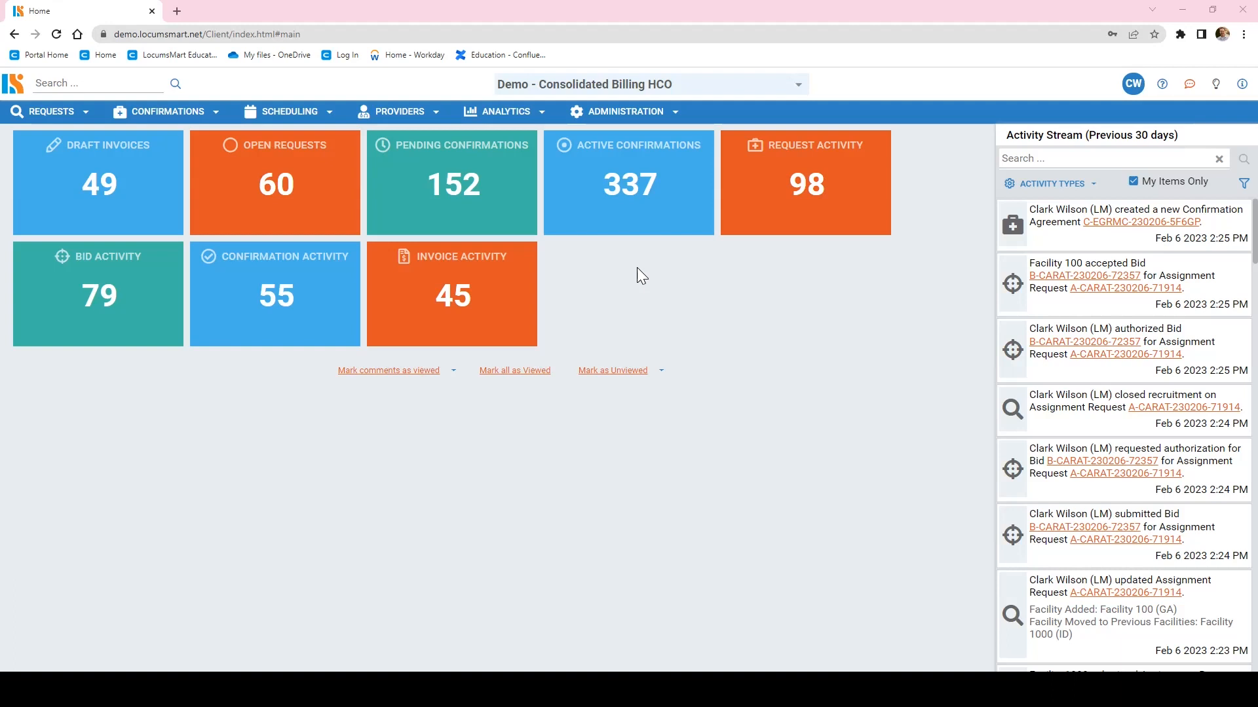
From the list of all confirmations, open the pending Facility 100 Emergency Medicine agreement running Feb 20 to Jun 20 2023.
click(337, 245)
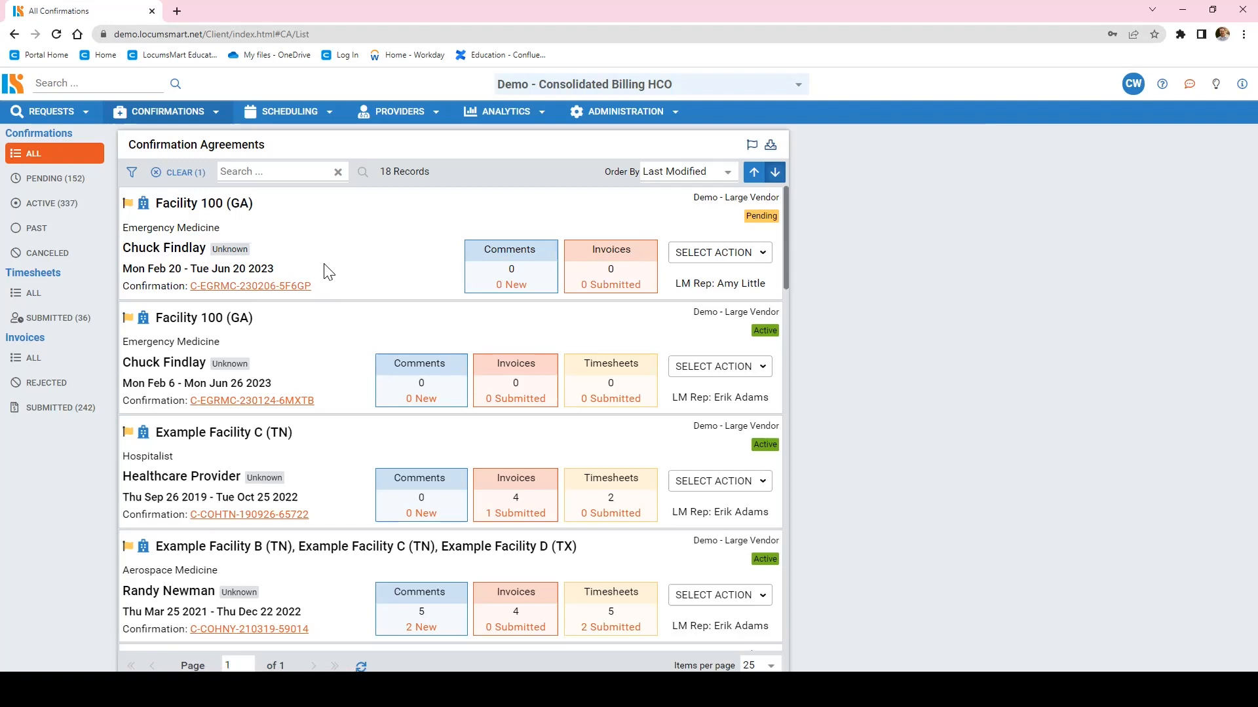
click(268, 287)
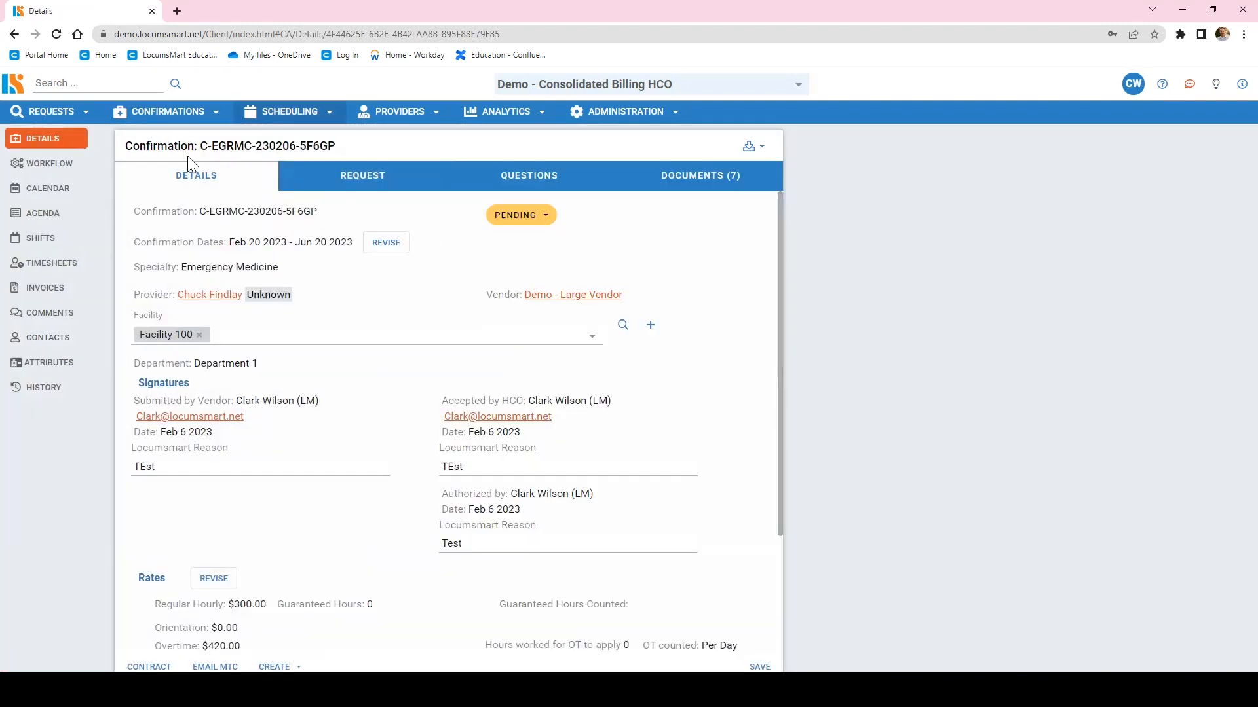
Start a new shift schedule and set its facility to Facility 100.
click(302, 115)
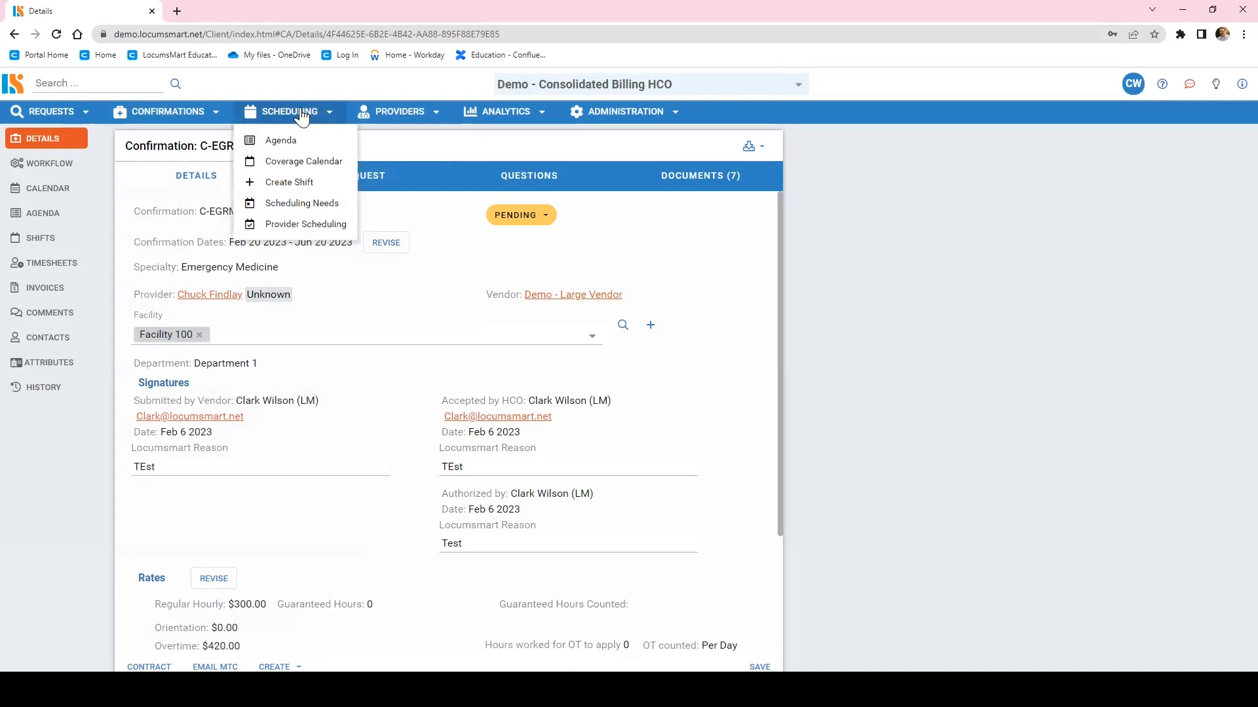
click(276, 187)
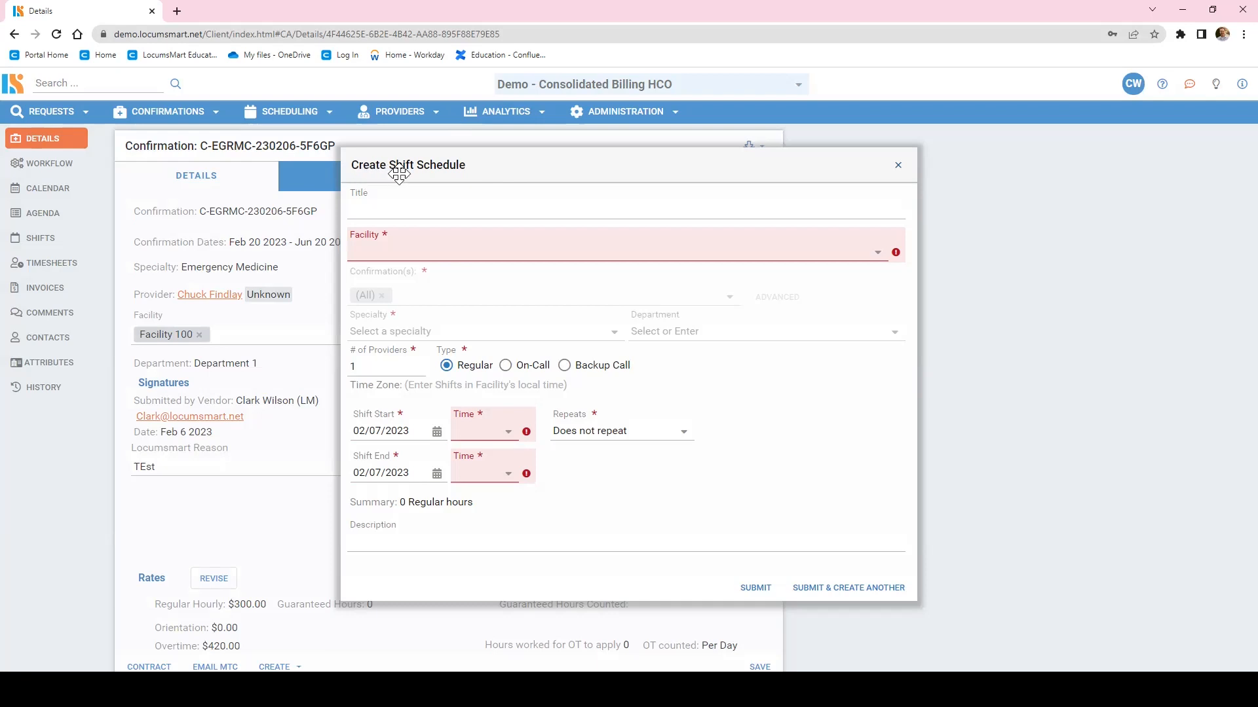
drag(494, 171, 541, 167)
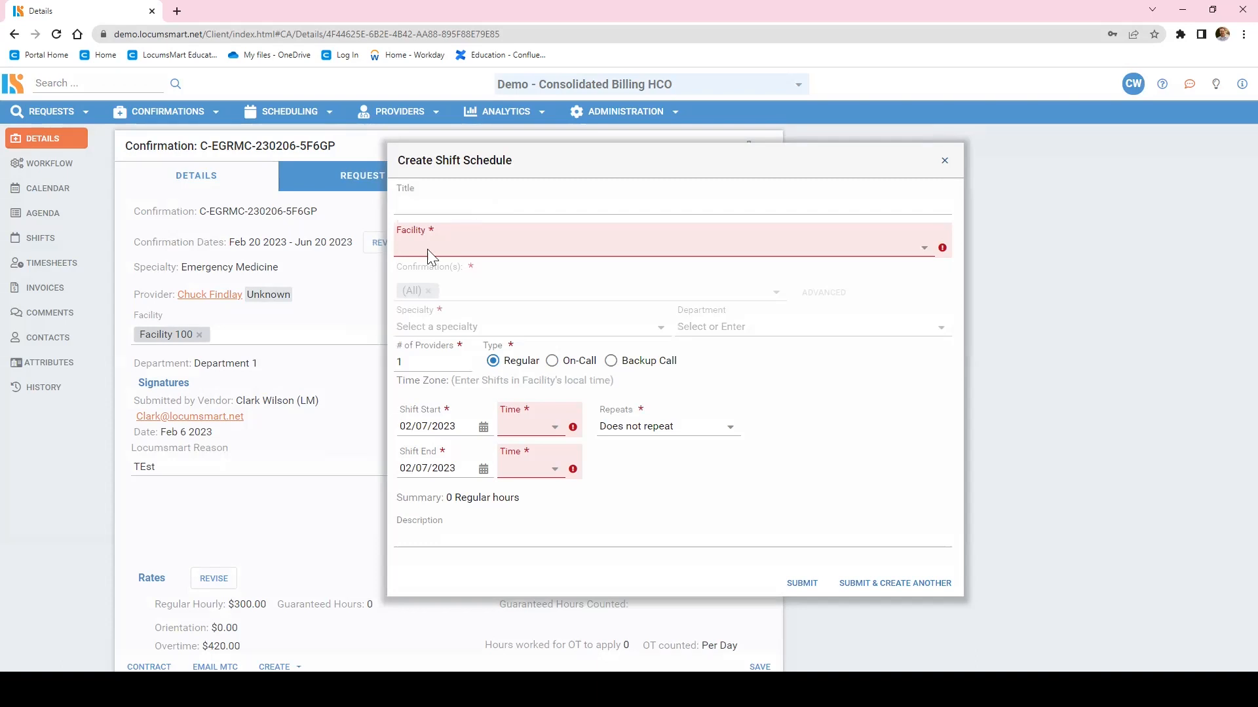
click(921, 255)
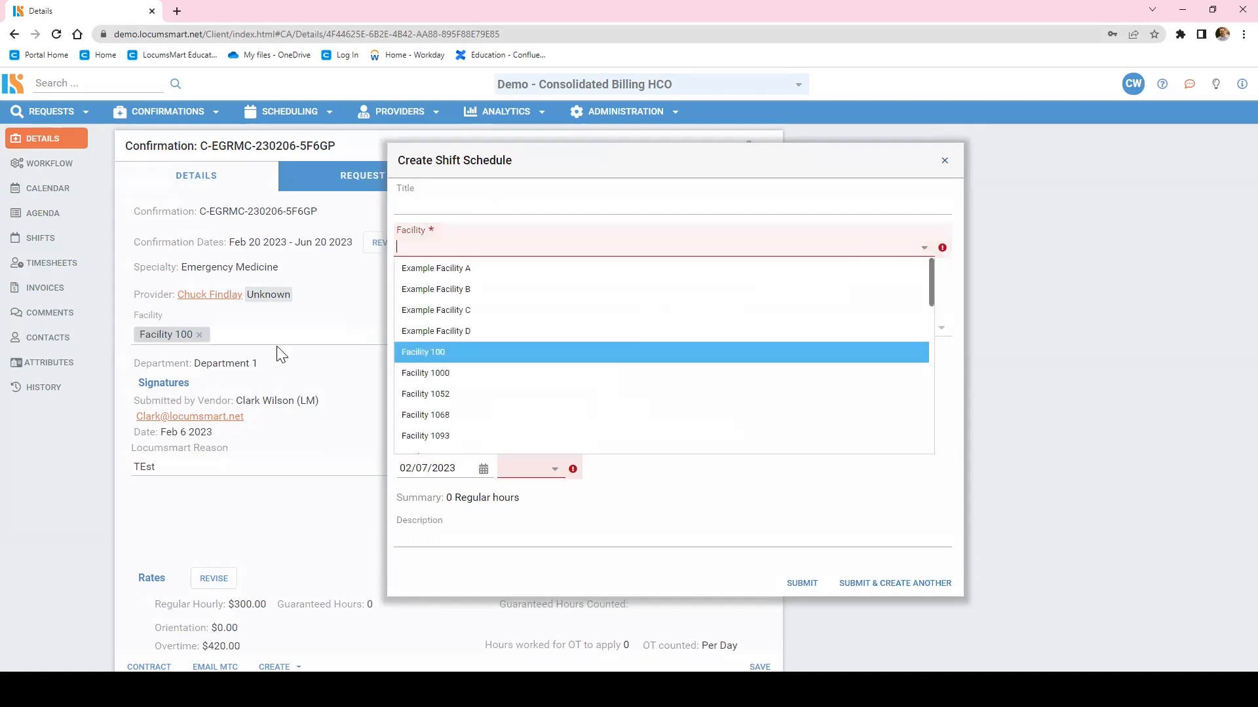
click(415, 354)
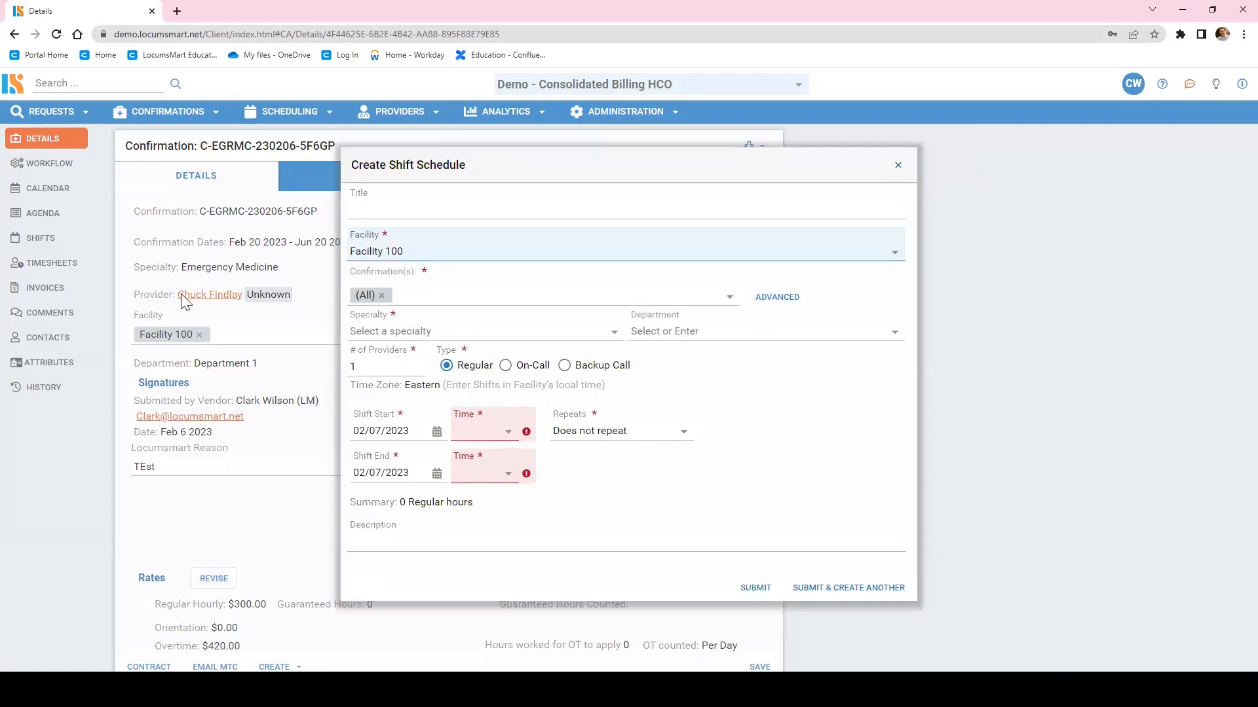
Limit the shift schedule to the provider's confirmation that matches the agreement open in the background.
click(729, 307)
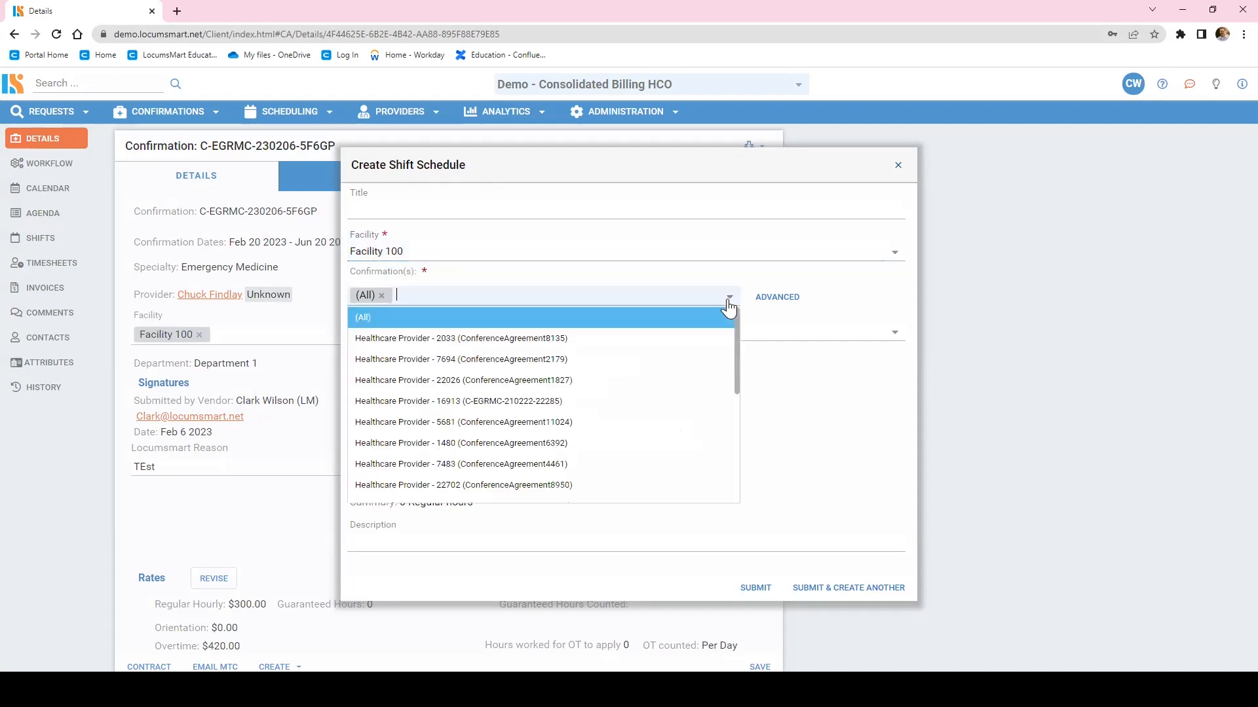
scroll(591, 416, down, 5)
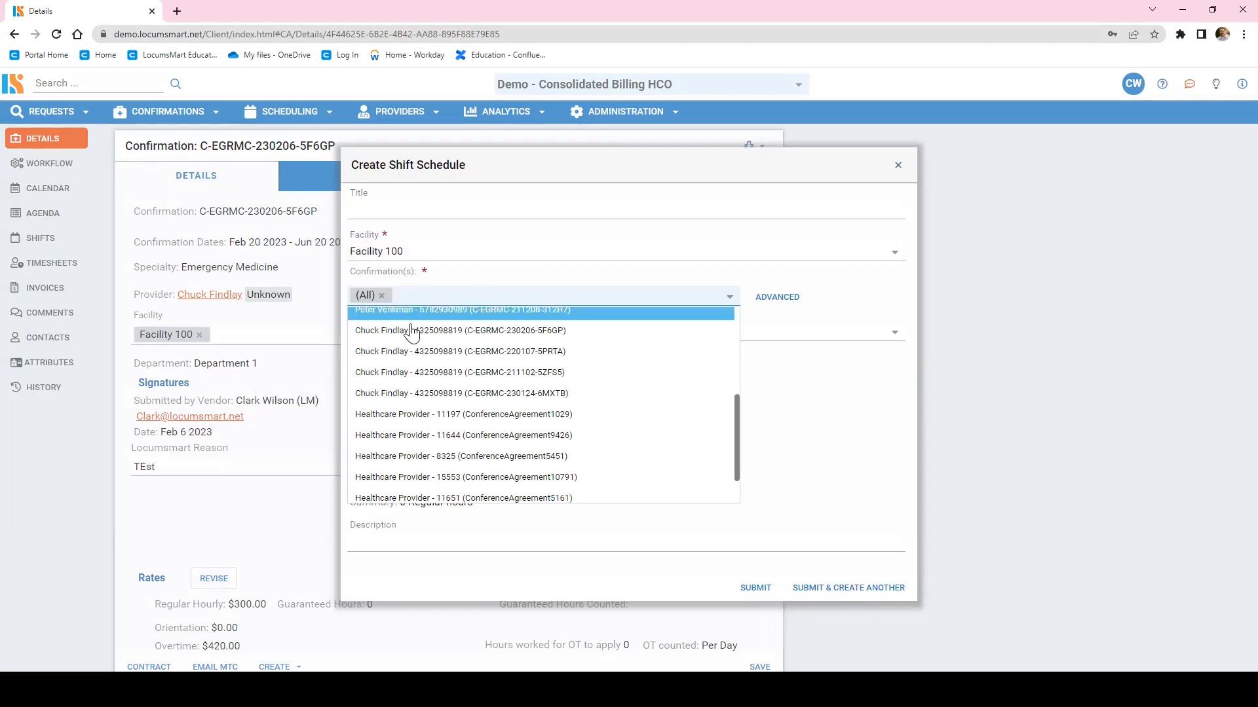
click(555, 334)
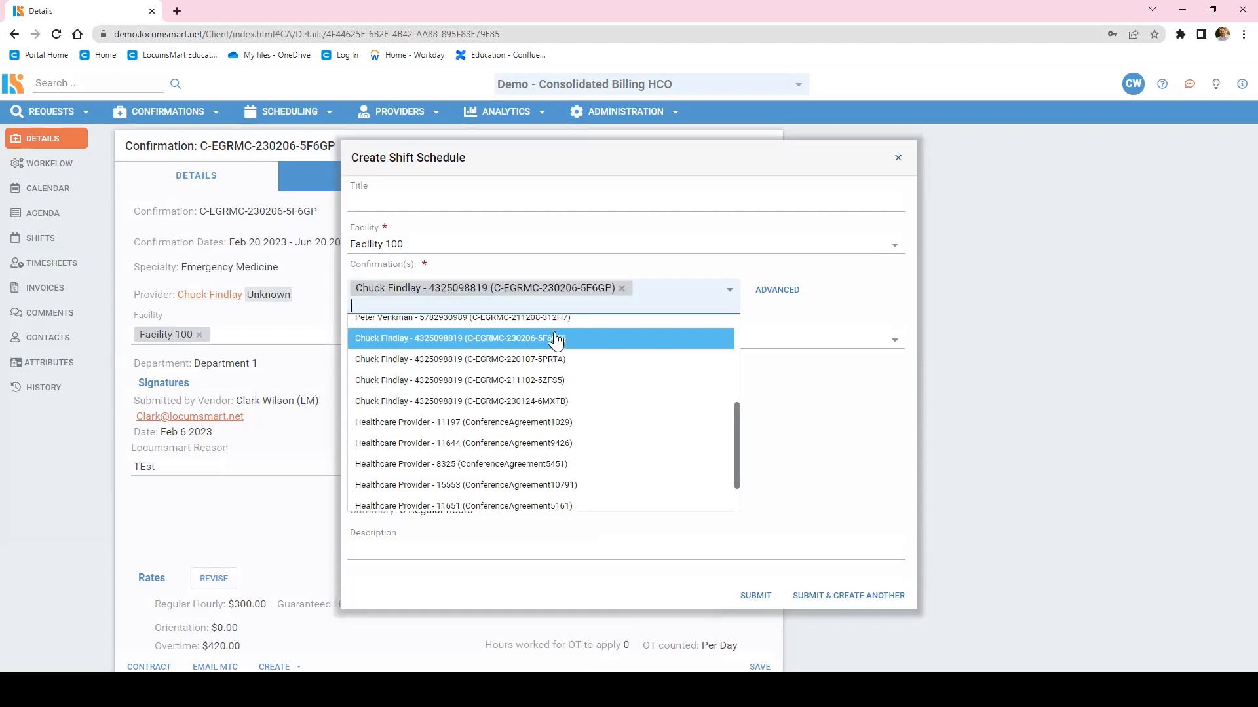
click(794, 395)
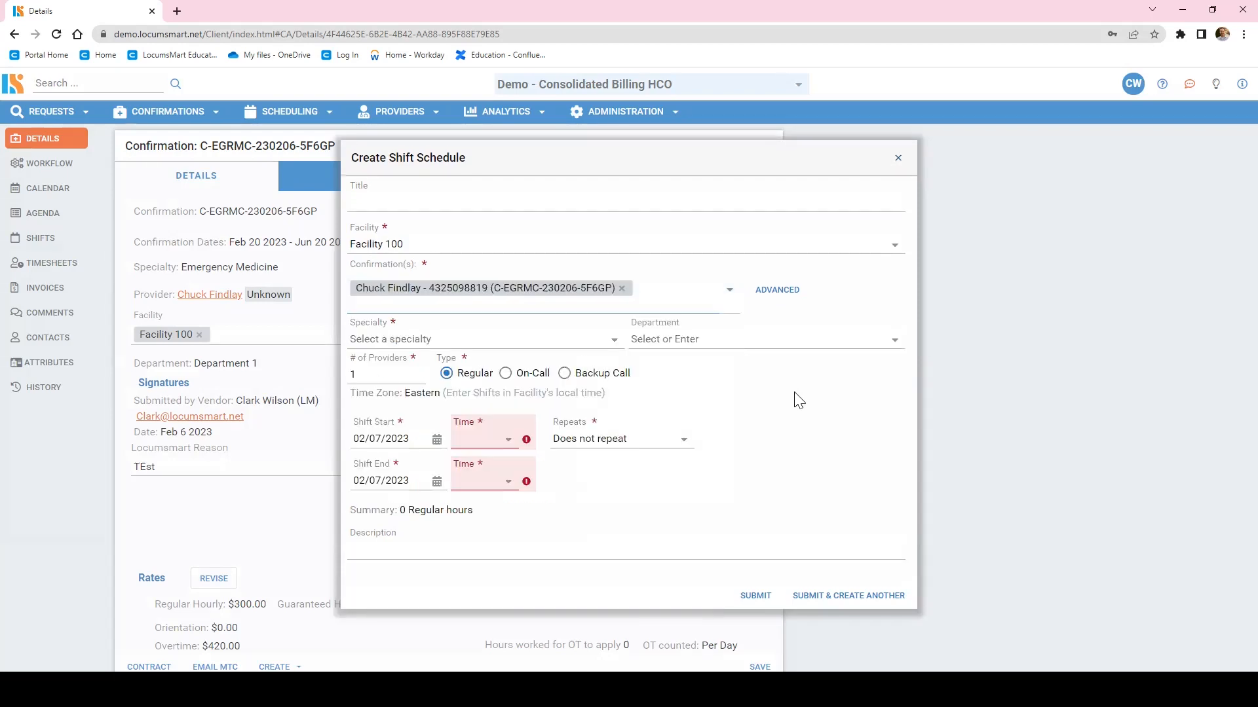
Set the shift's specialty to Emergency Medicine and its department to Department 1.
click(614, 341)
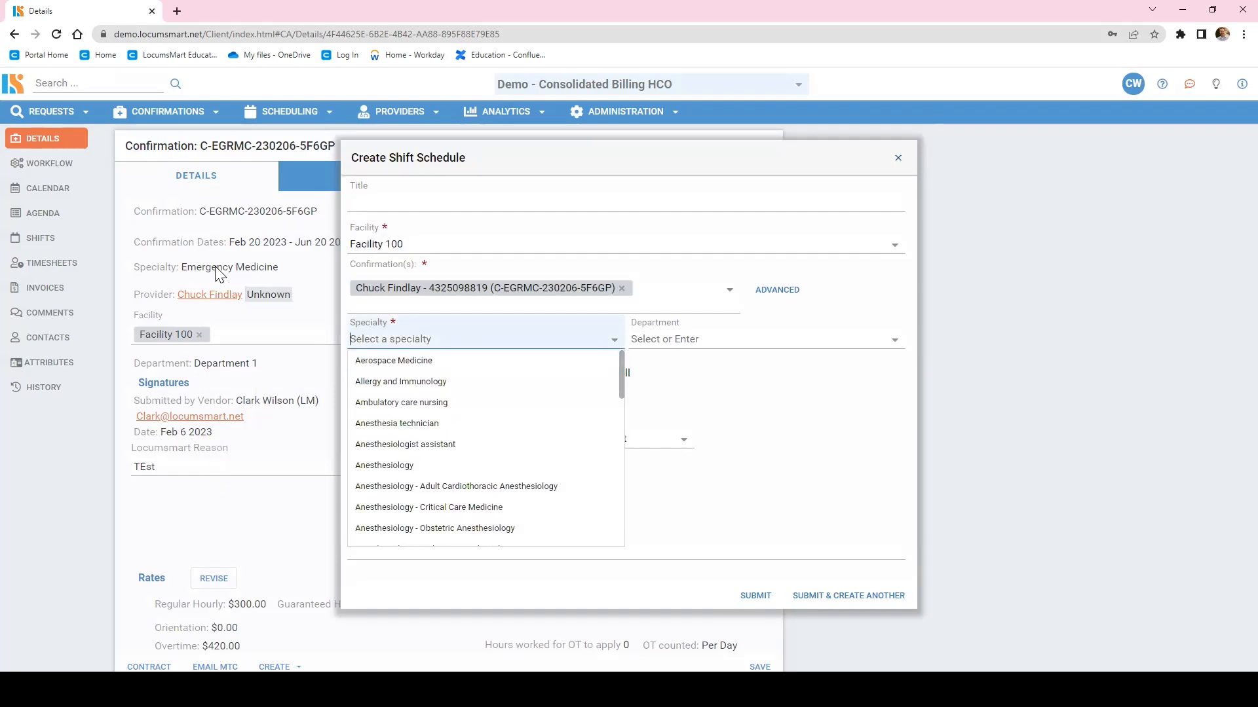
scroll(449, 474, down, 5)
click(468, 467)
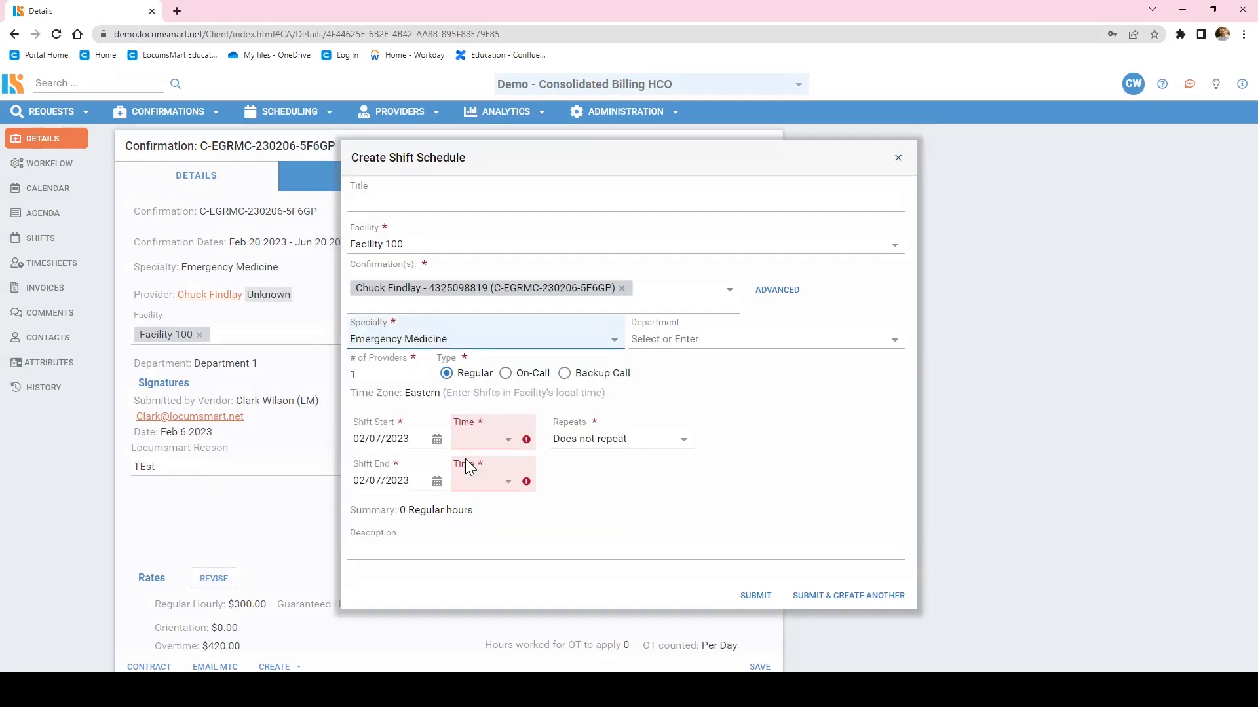
click(900, 352)
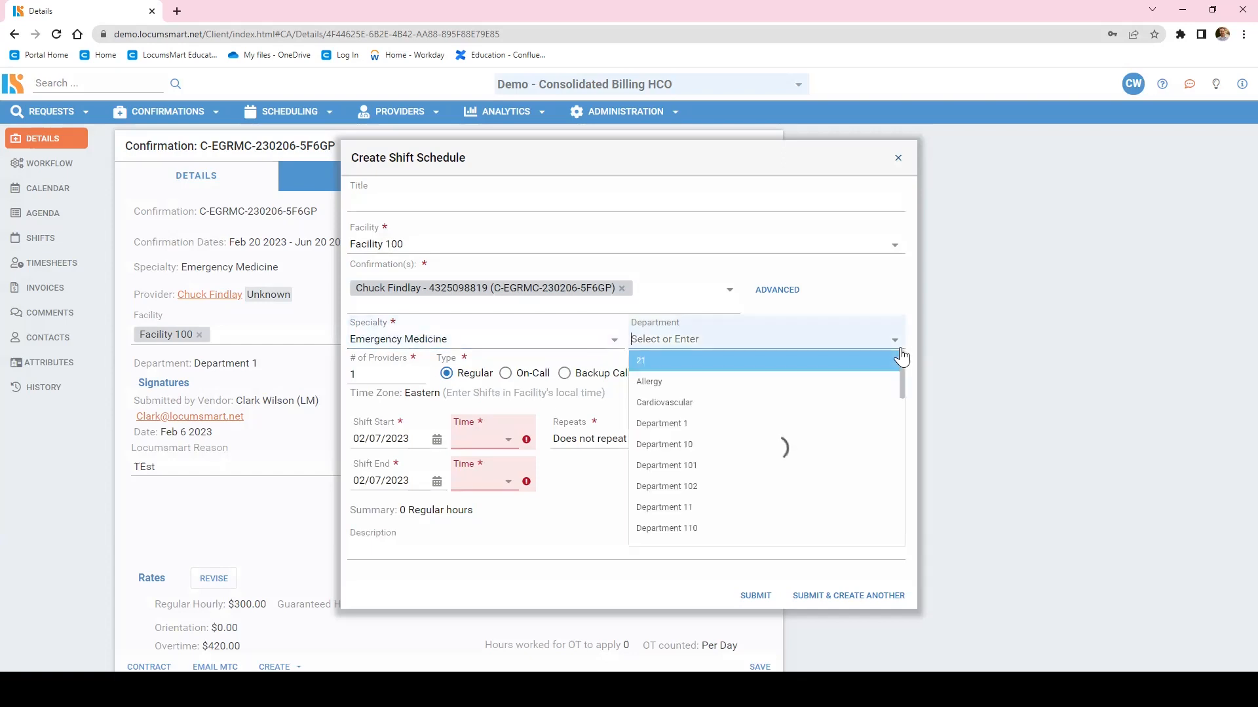
click(677, 431)
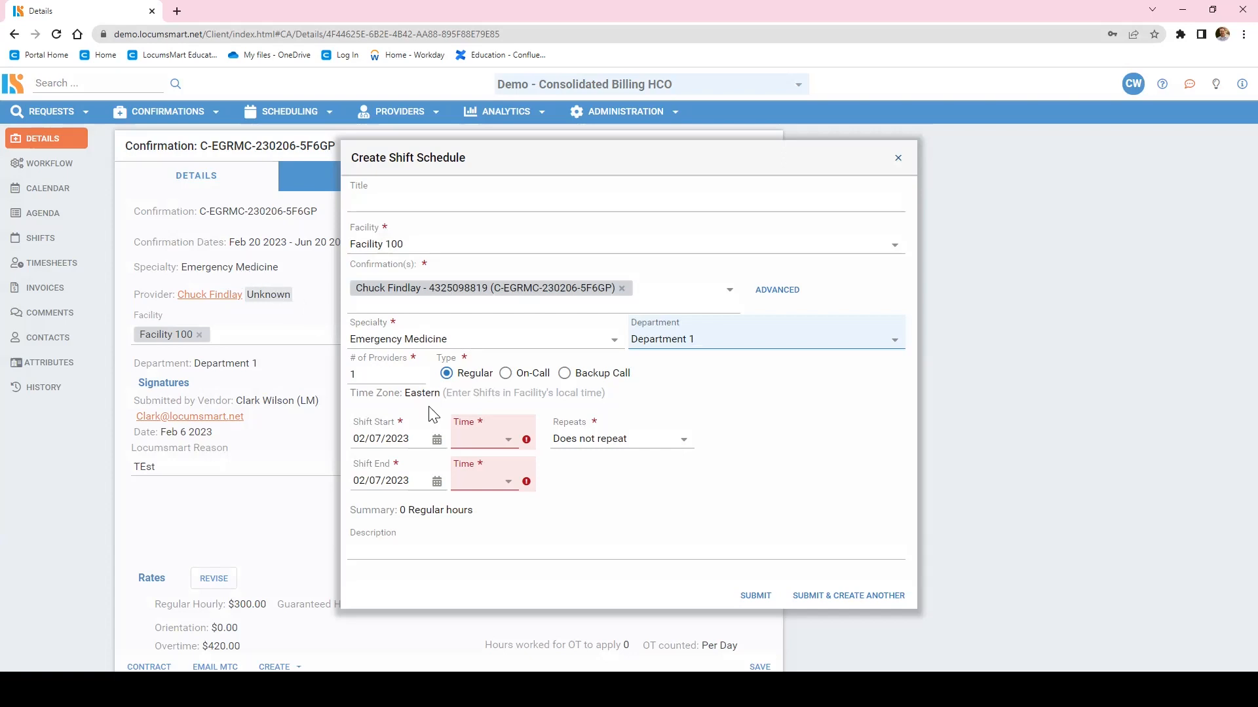
Set the shift start to 02/20/2023 at 7:00 AM.
drag(486, 156, 555, 150)
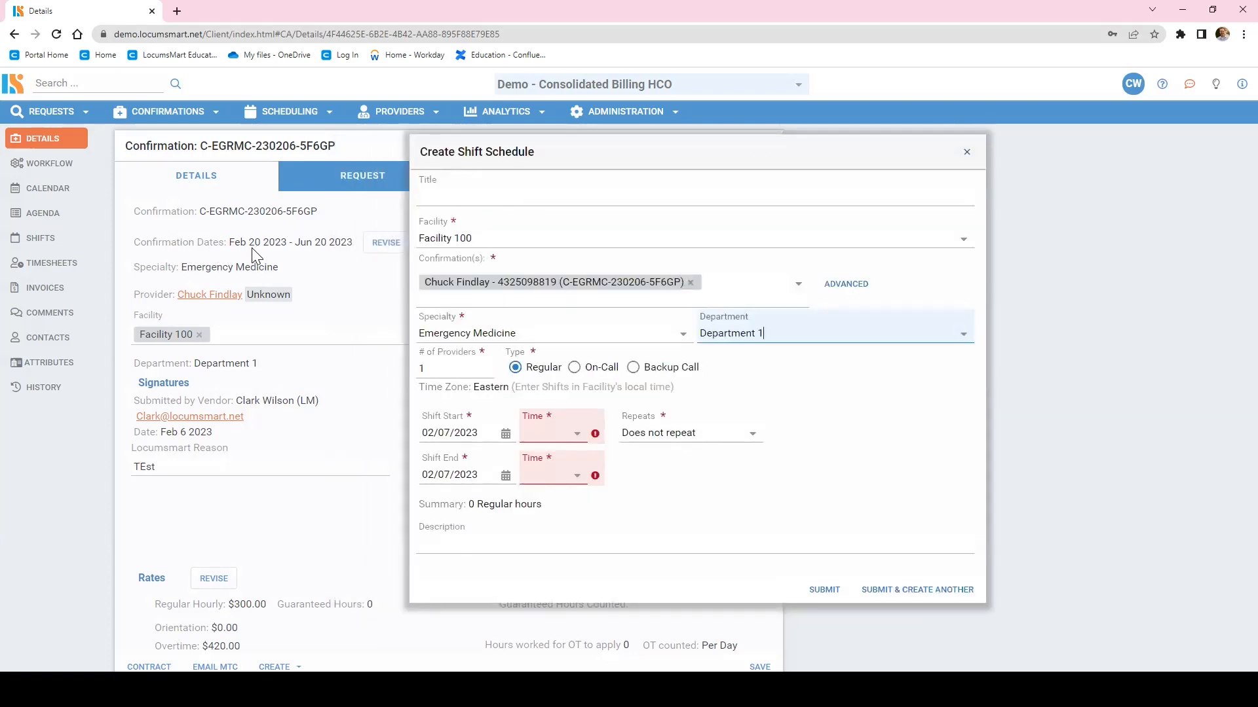
click(578, 436)
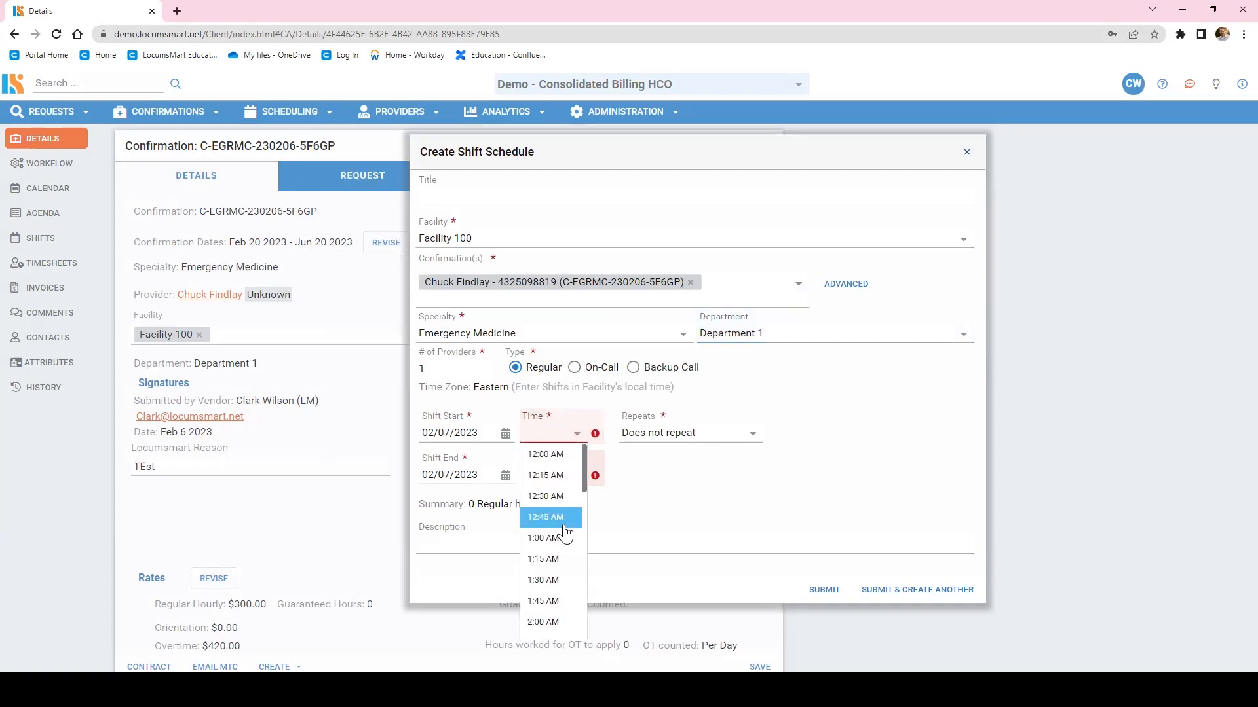
click(505, 433)
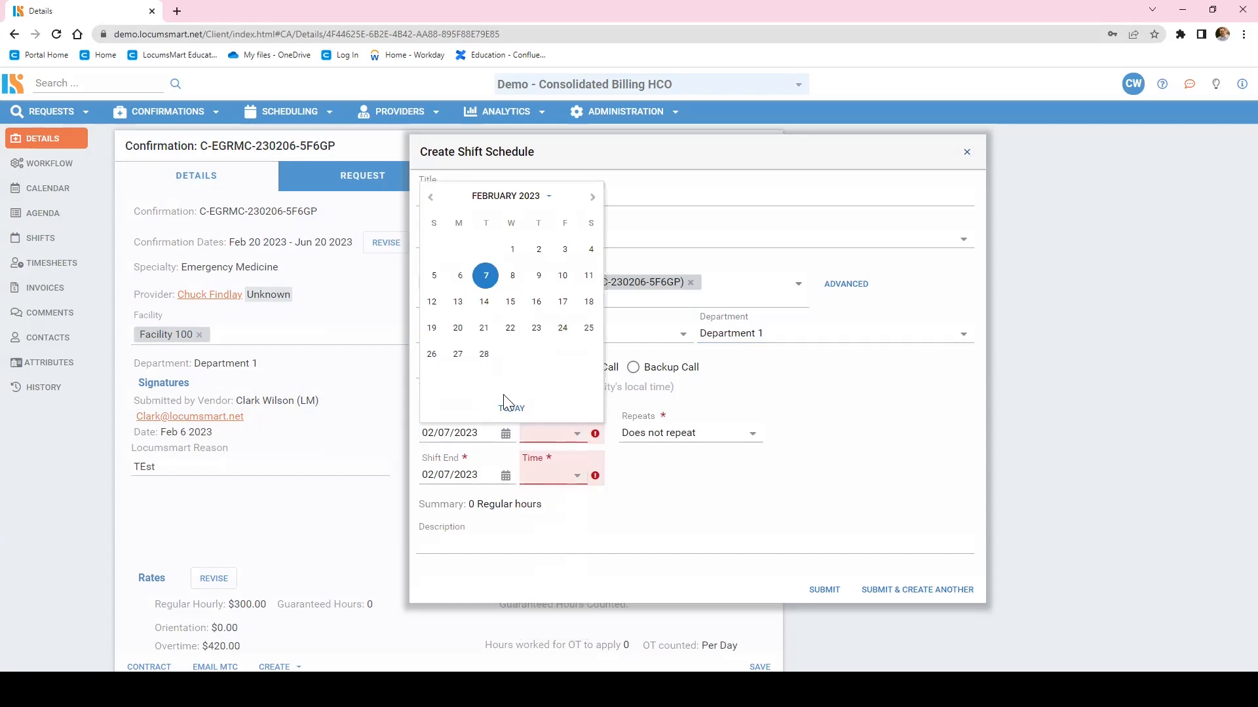
click(458, 329)
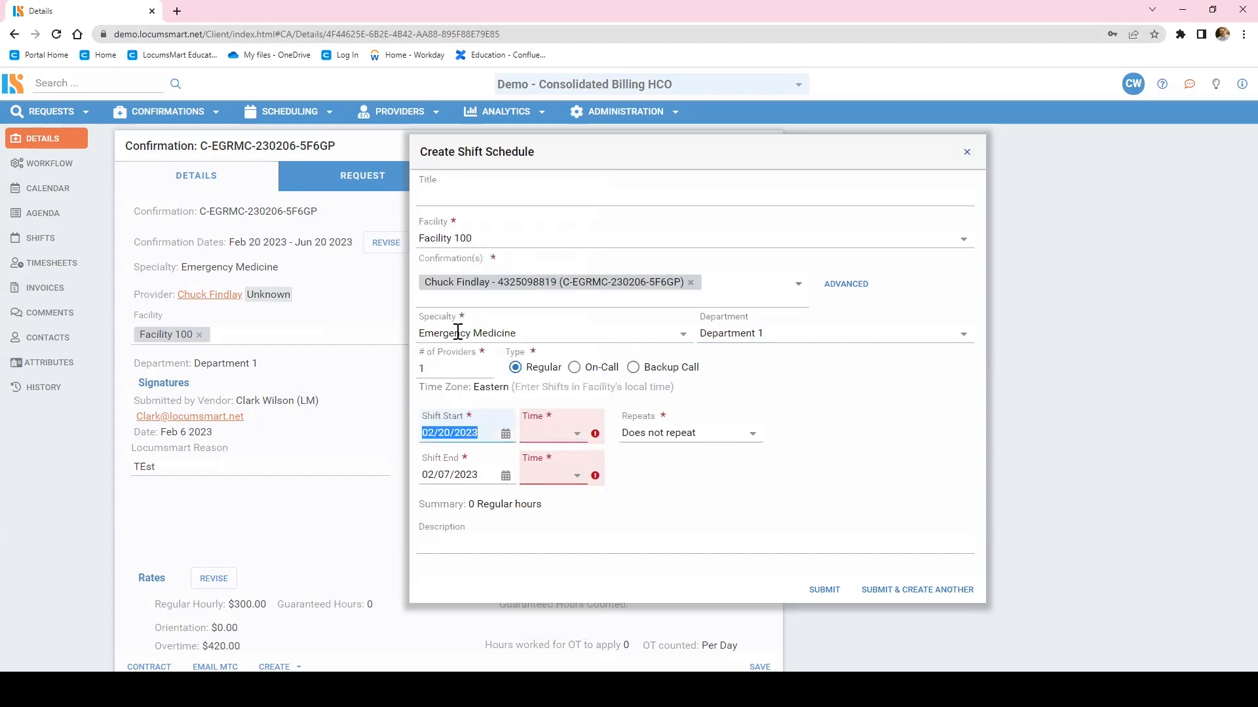
click(577, 435)
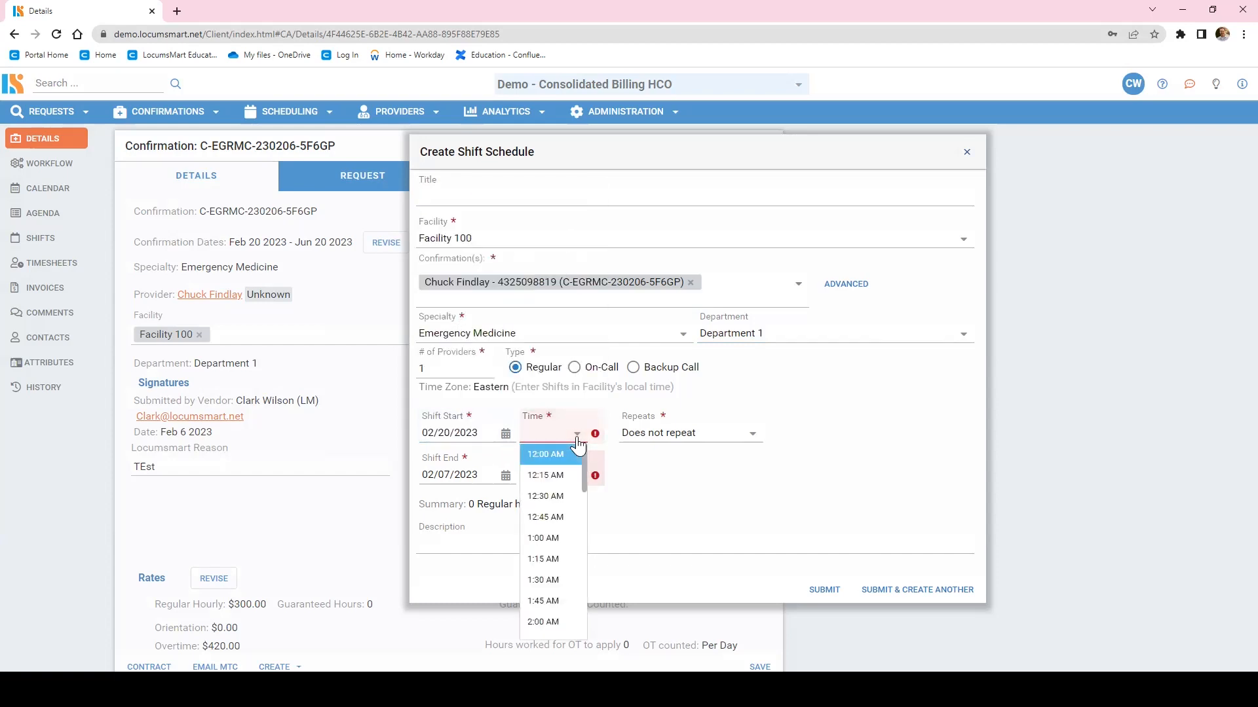
scroll(553, 577, down, 6)
scroll(550, 583, down, 1)
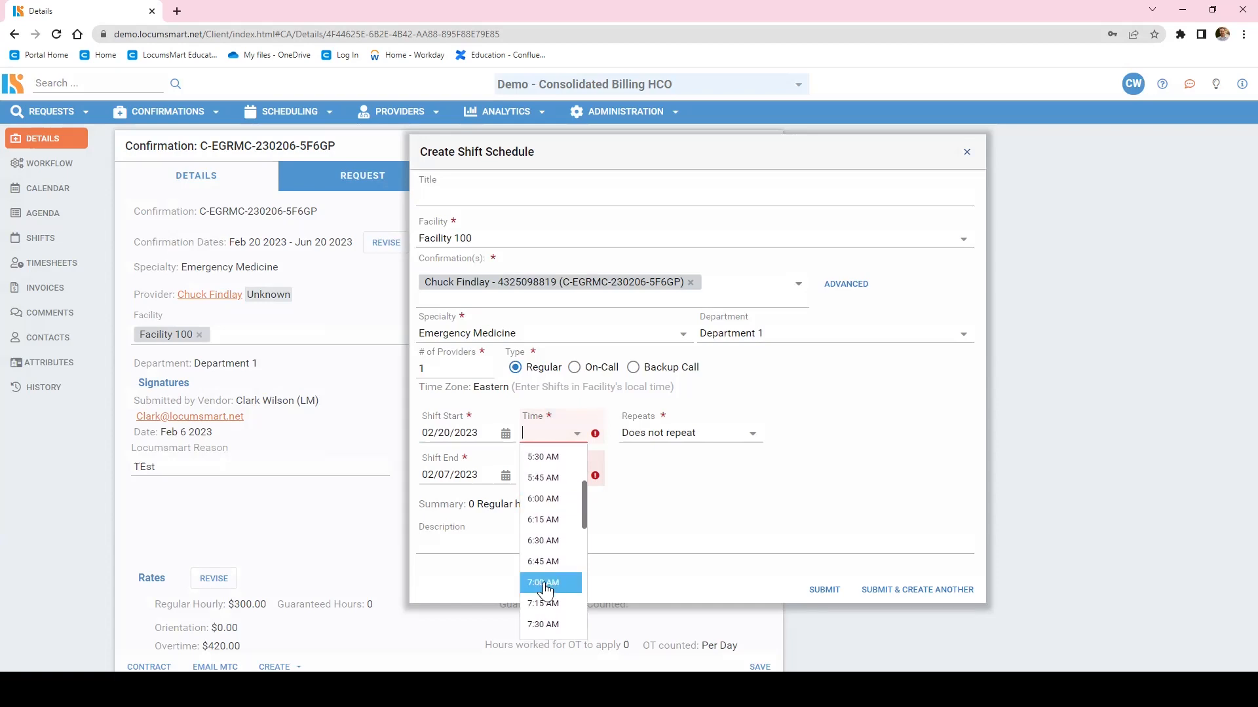
click(549, 583)
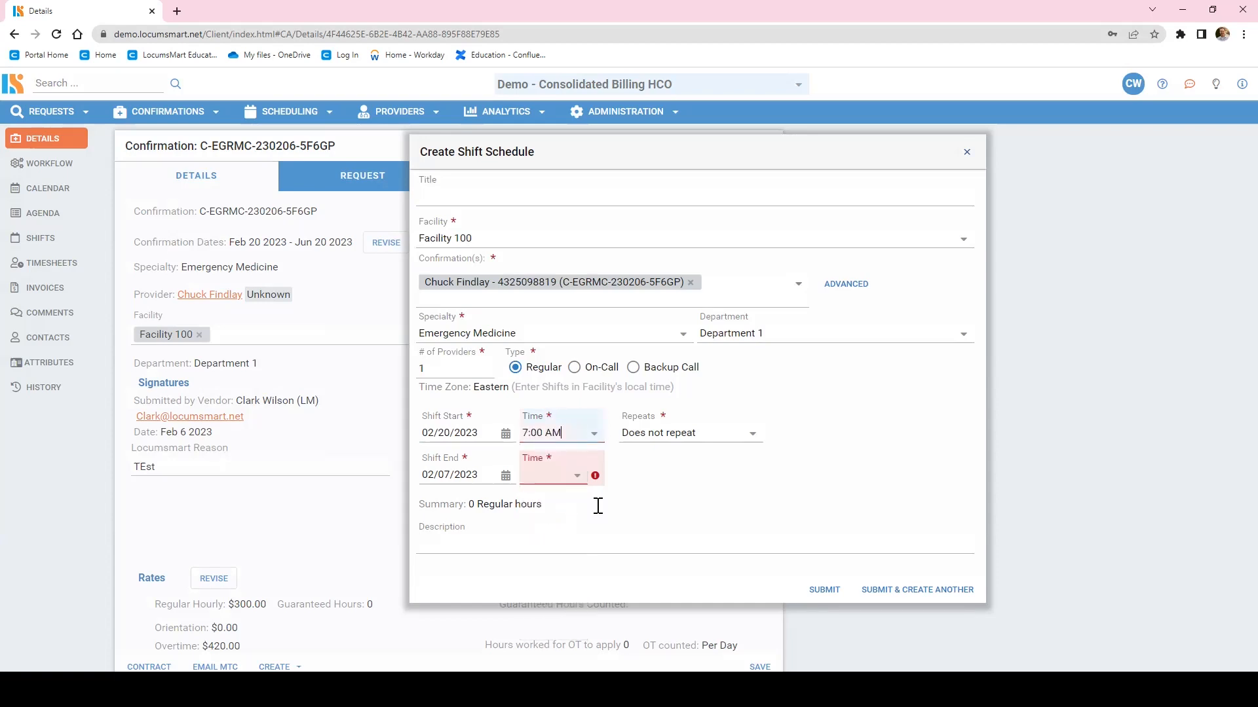
Set the shift end to 02/20/2023 at 5:00 PM.
click(506, 478)
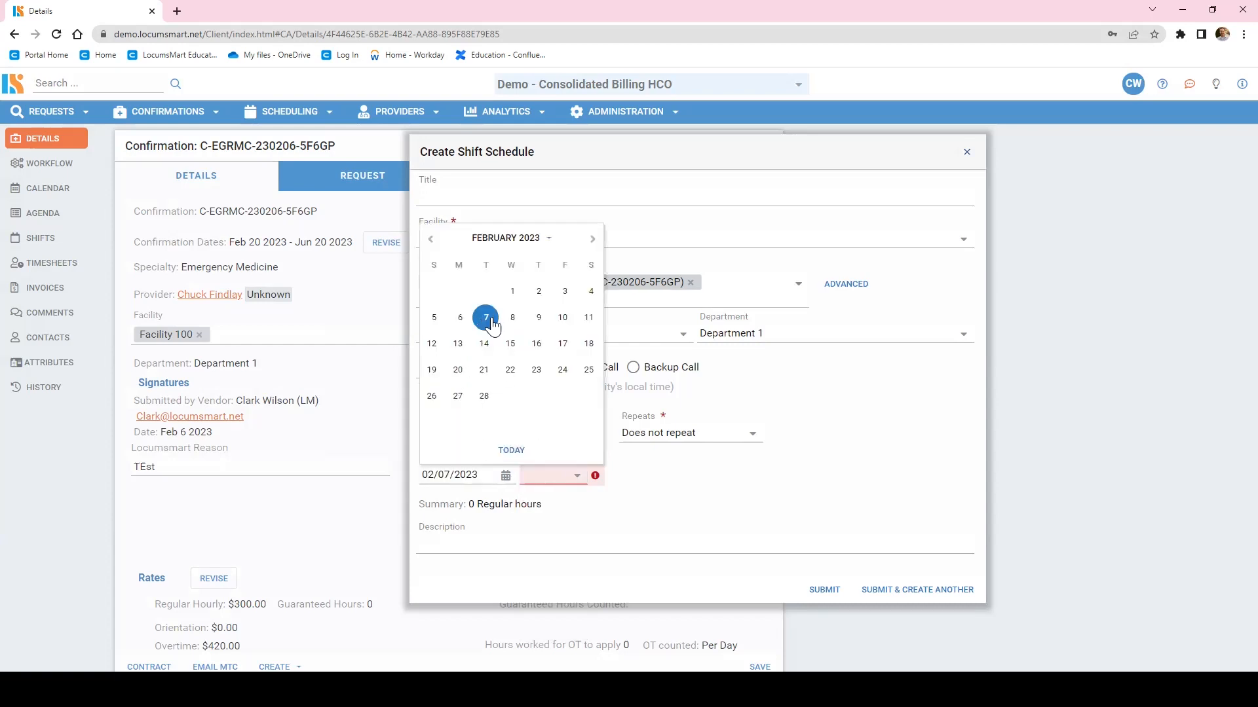
click(458, 370)
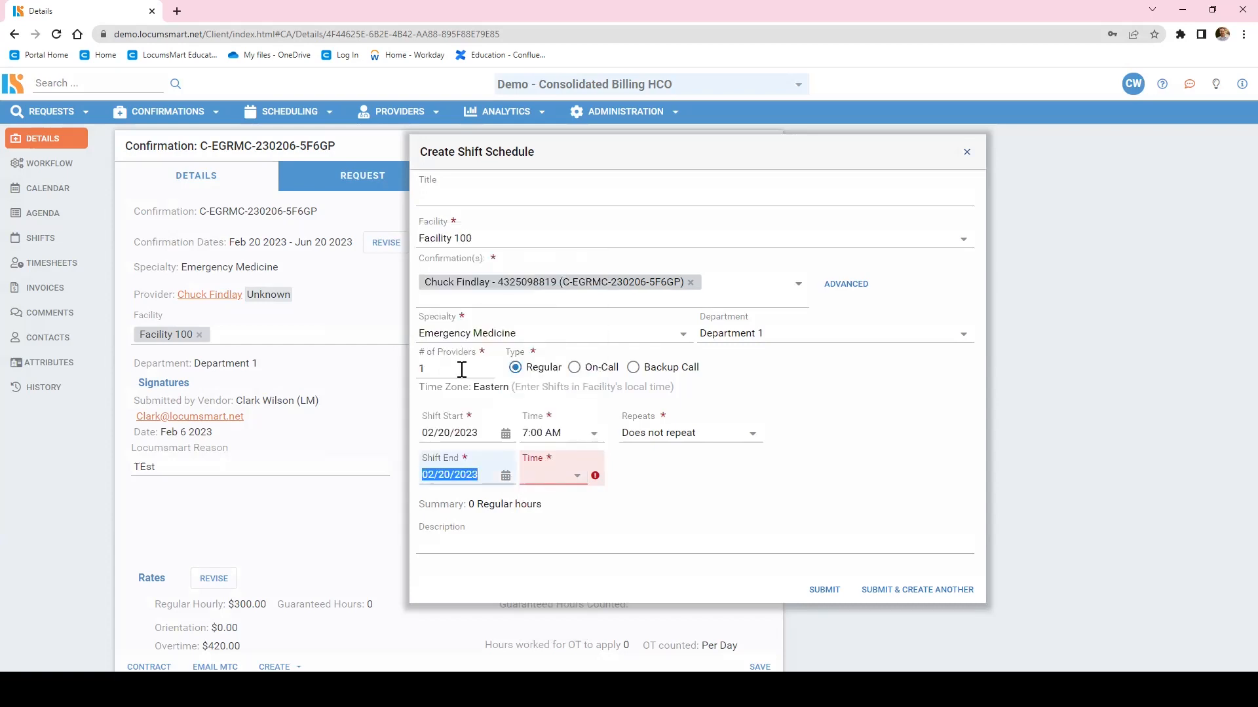
click(577, 477)
scroll(553, 403, down, 5)
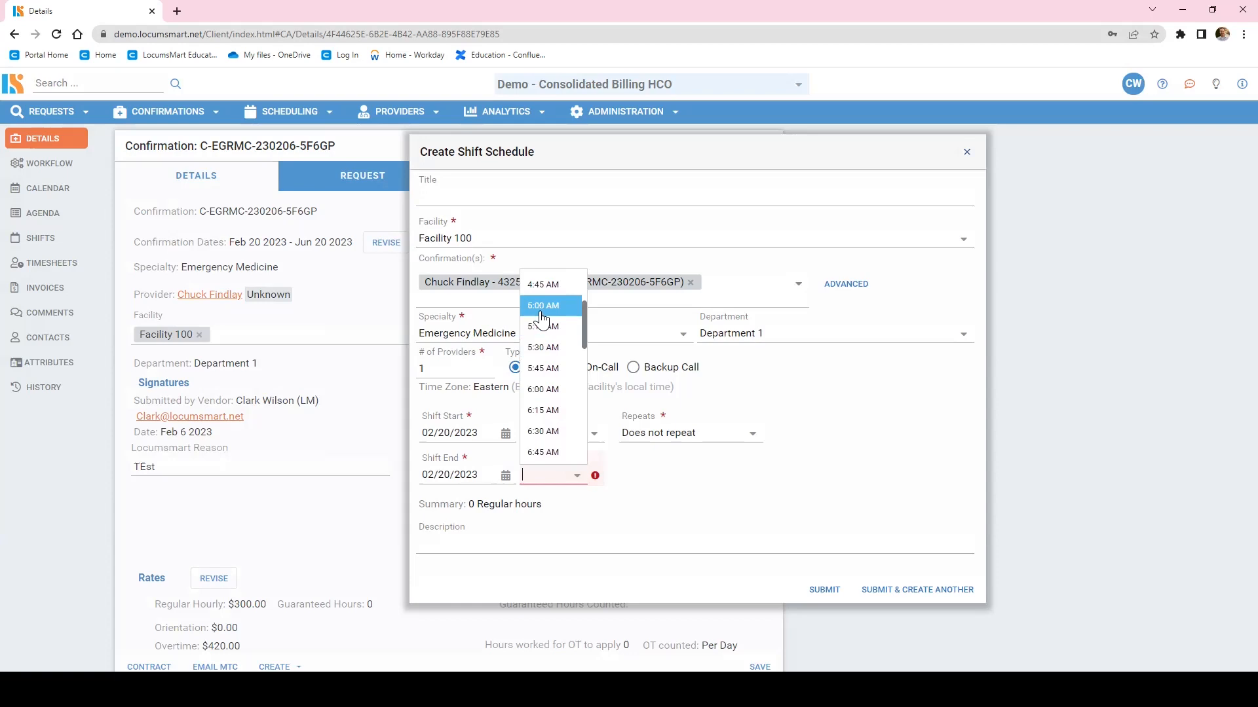
scroll(541, 452, down, 6)
scroll(541, 452, down, 4)
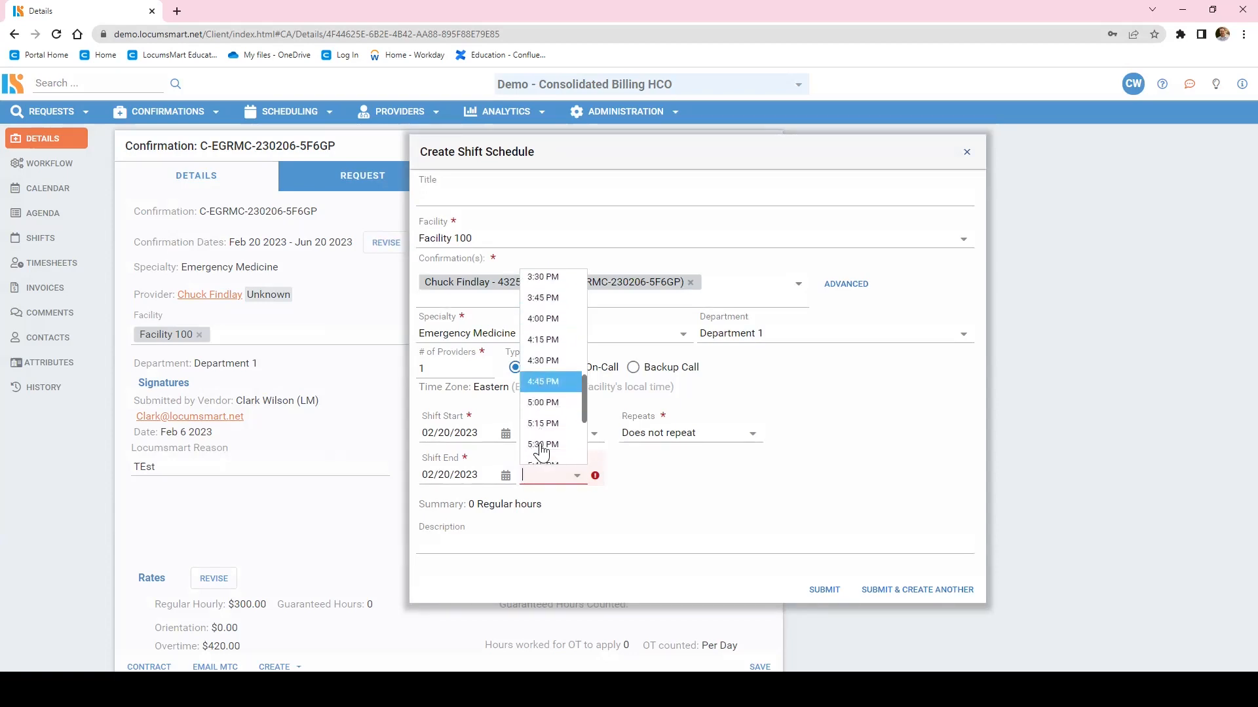
click(537, 400)
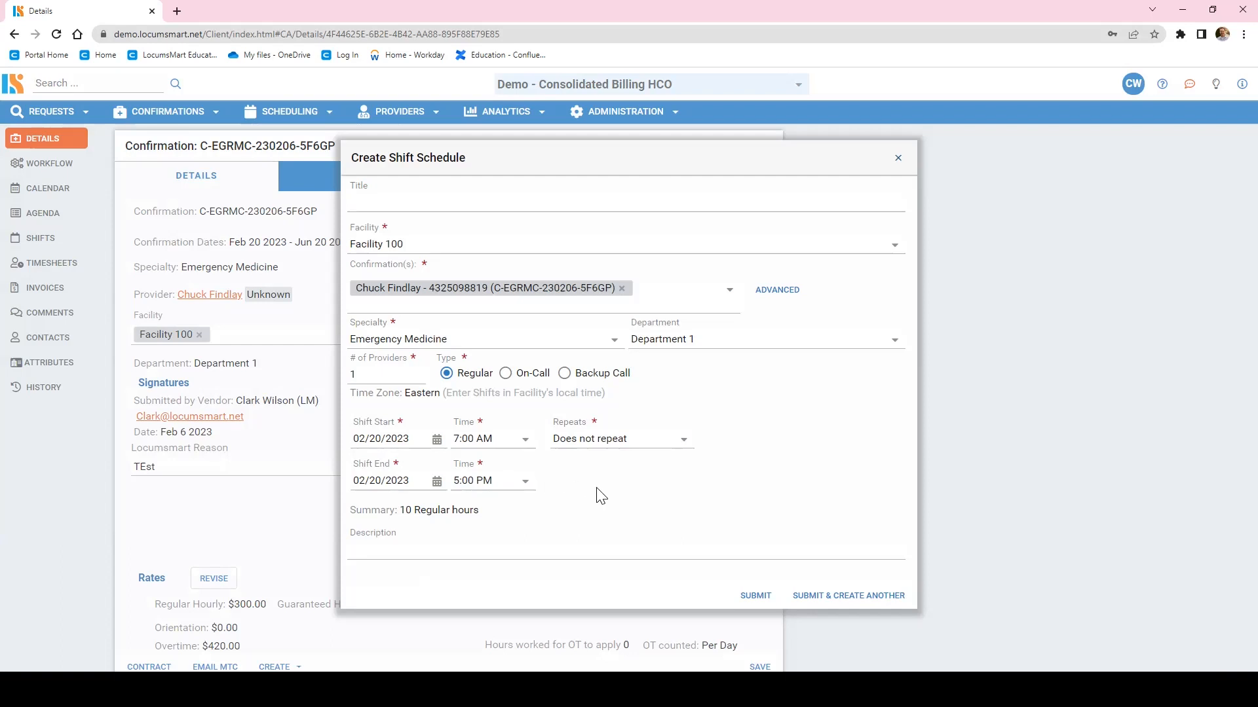
Repeat the shift Every Weekday (Mon-Fri) with a schedule end date of 06/20/2023.
click(682, 450)
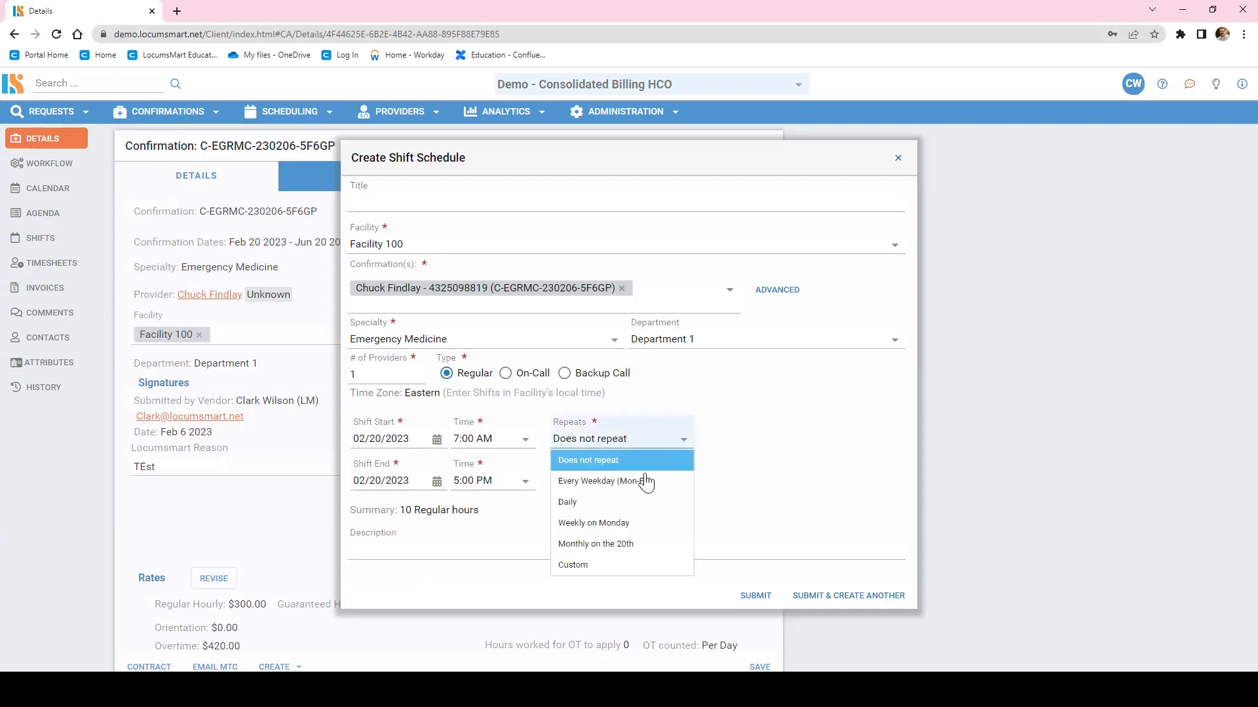
click(608, 485)
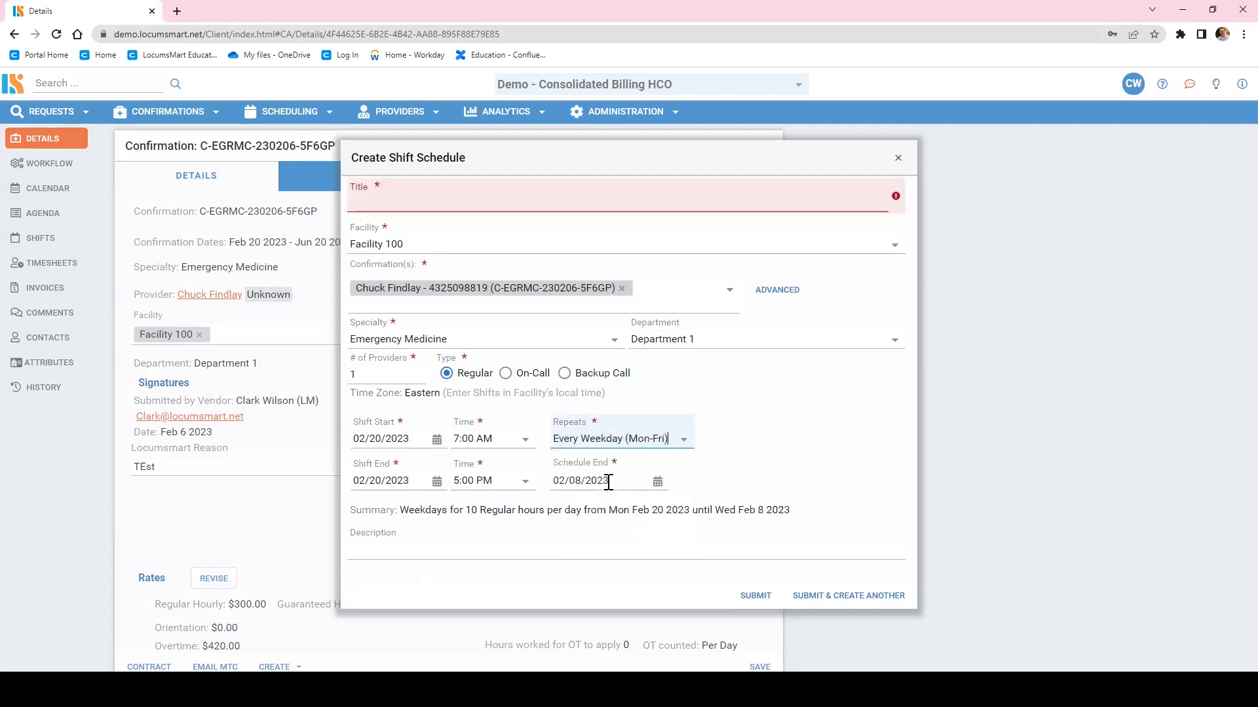
click(658, 482)
click(723, 247)
click(723, 247)
click(723, 247)
click(723, 247)
click(723, 247)
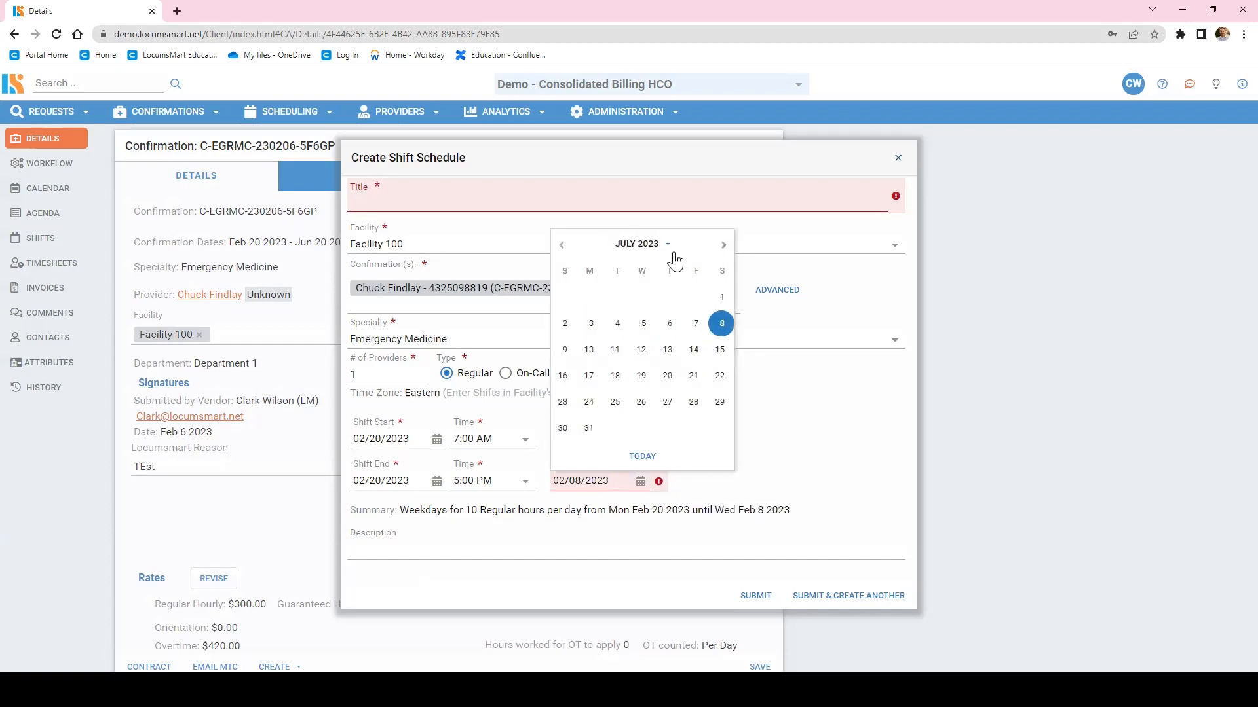
click(562, 248)
click(615, 377)
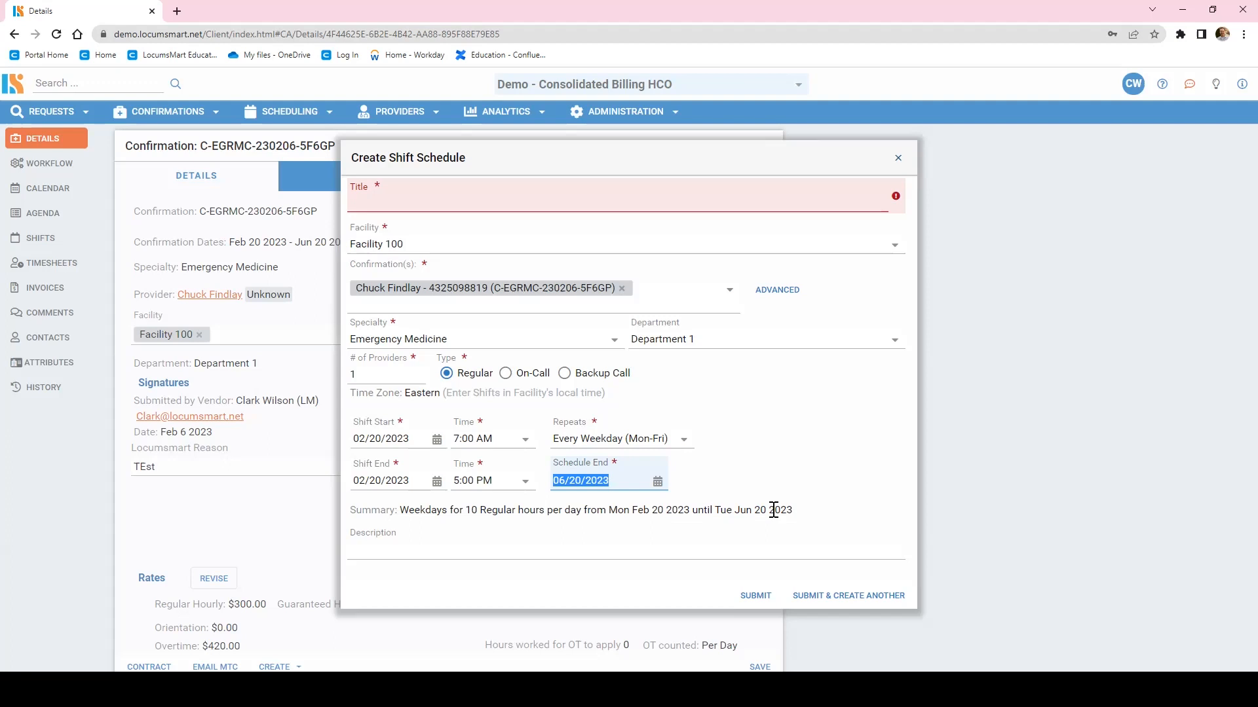
Title the shift schedule "Emergency Medicine Monday - Friday 7:00AM - 5:00PM".
click(407, 208)
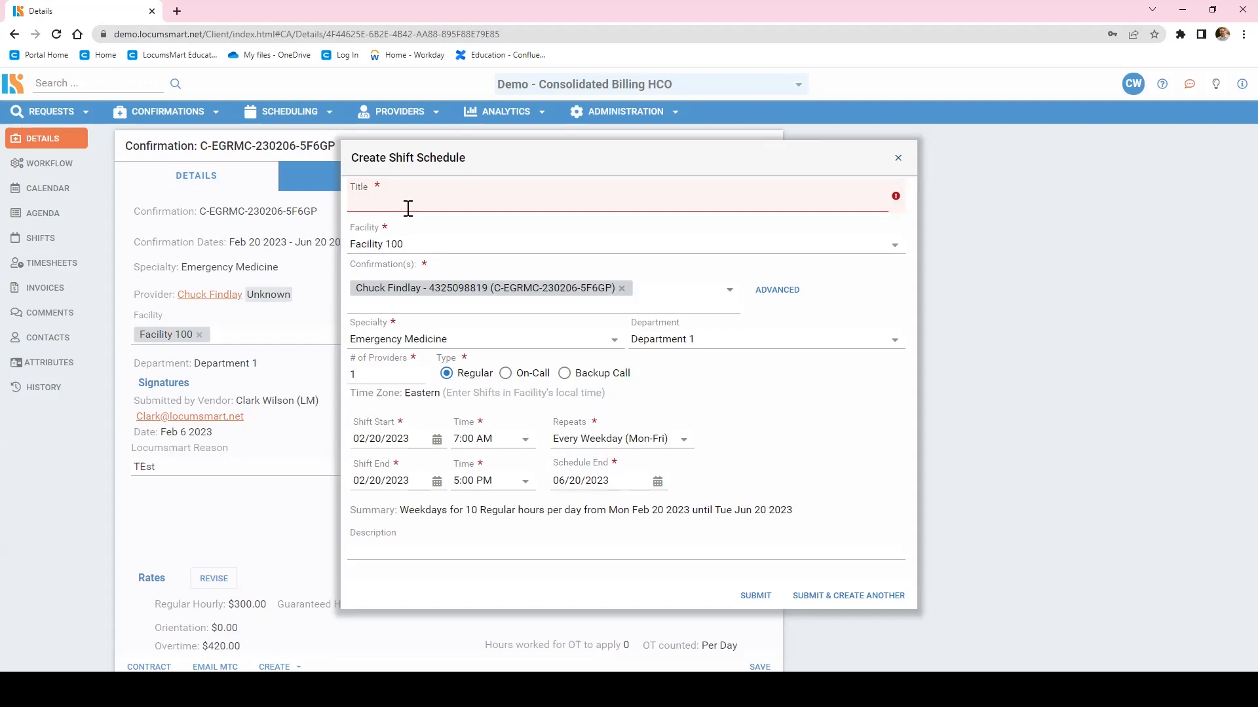
text(Emergency Mediuc)
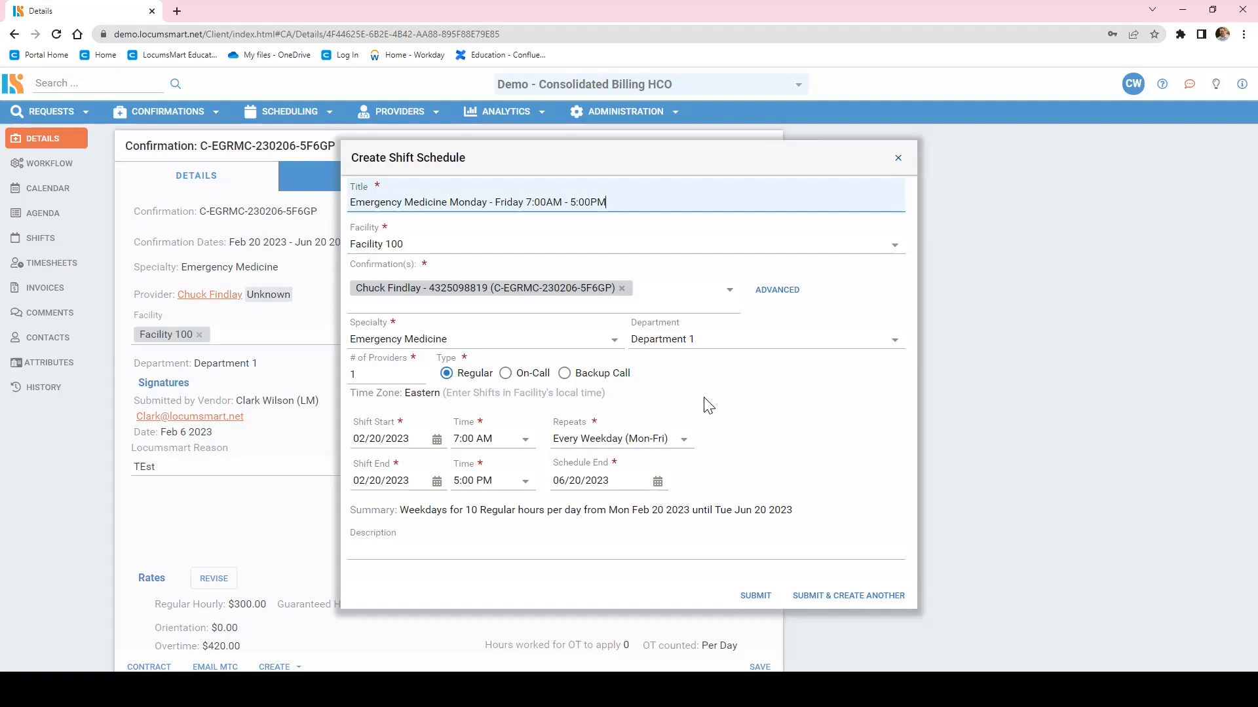
Change the shift's repeat pattern to Daily.
click(681, 442)
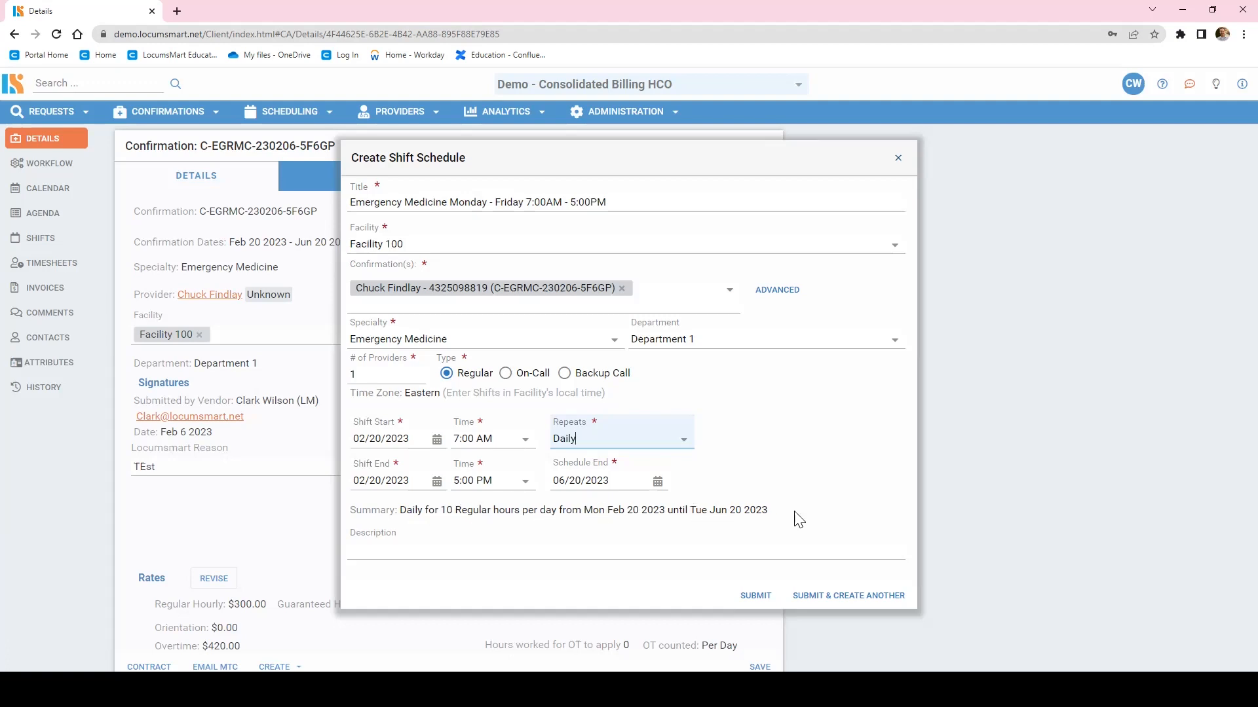
click(709, 453)
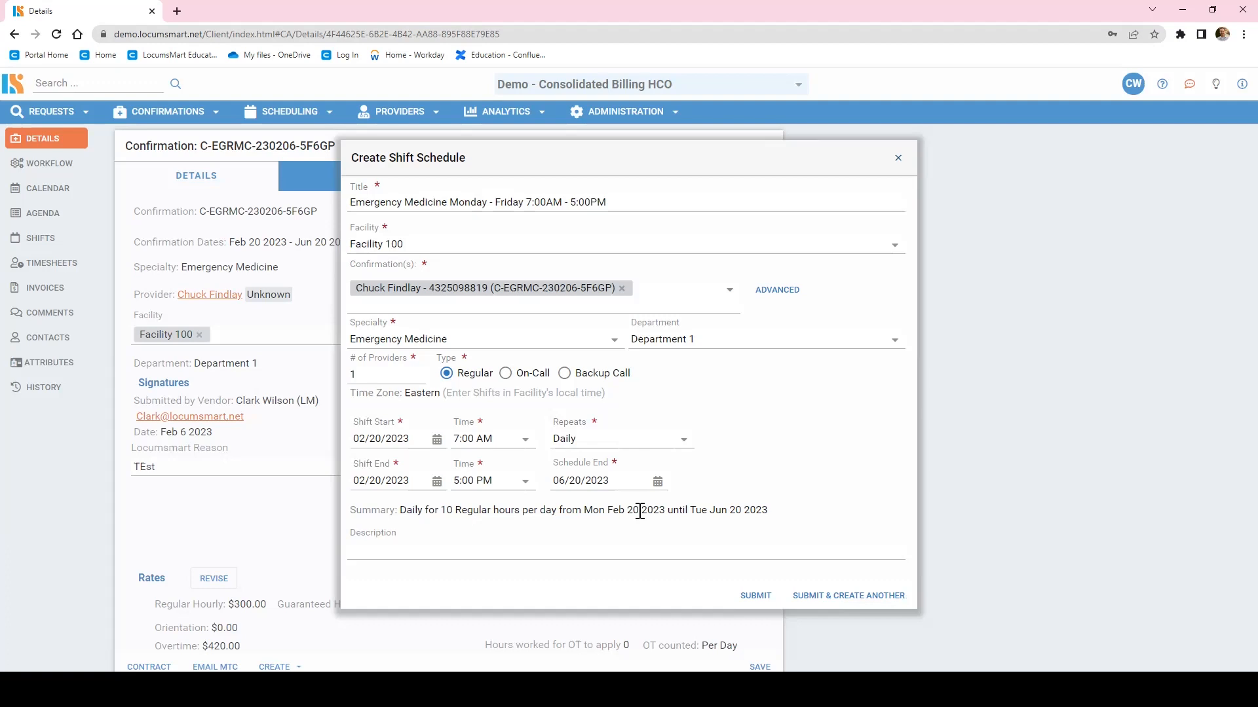
Change the shift's repeat pattern to Weekly on Monday.
click(680, 446)
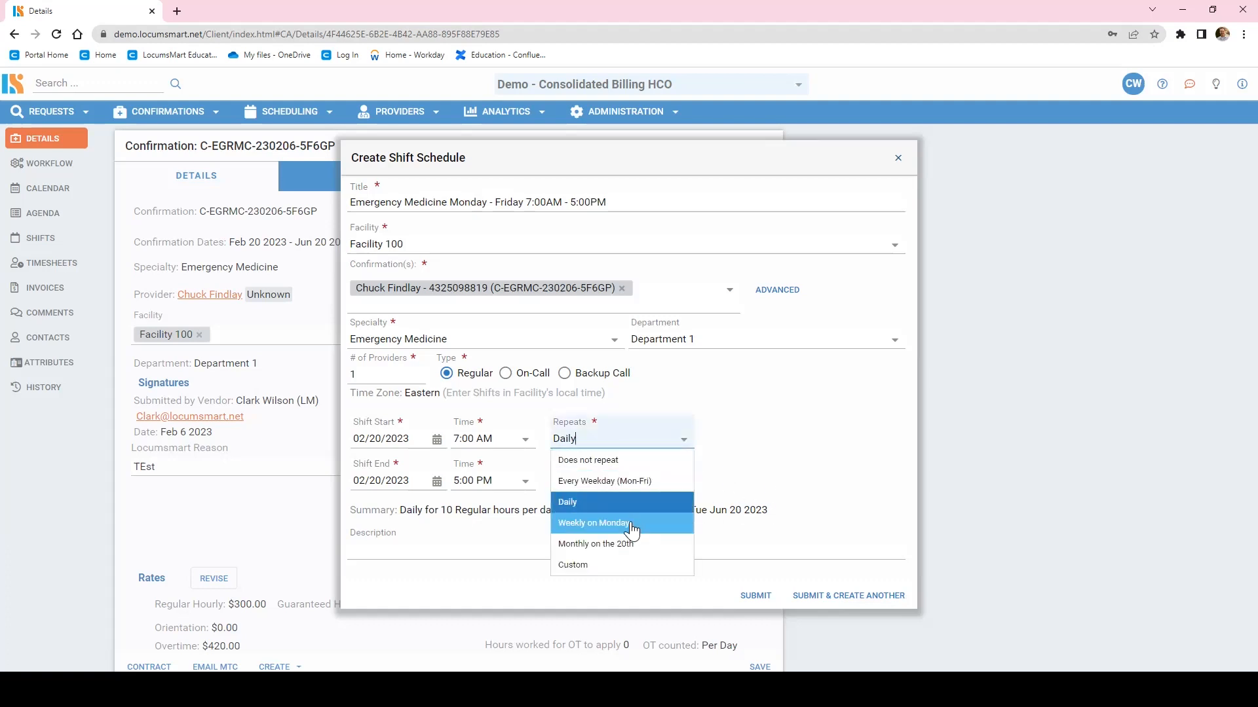
click(631, 529)
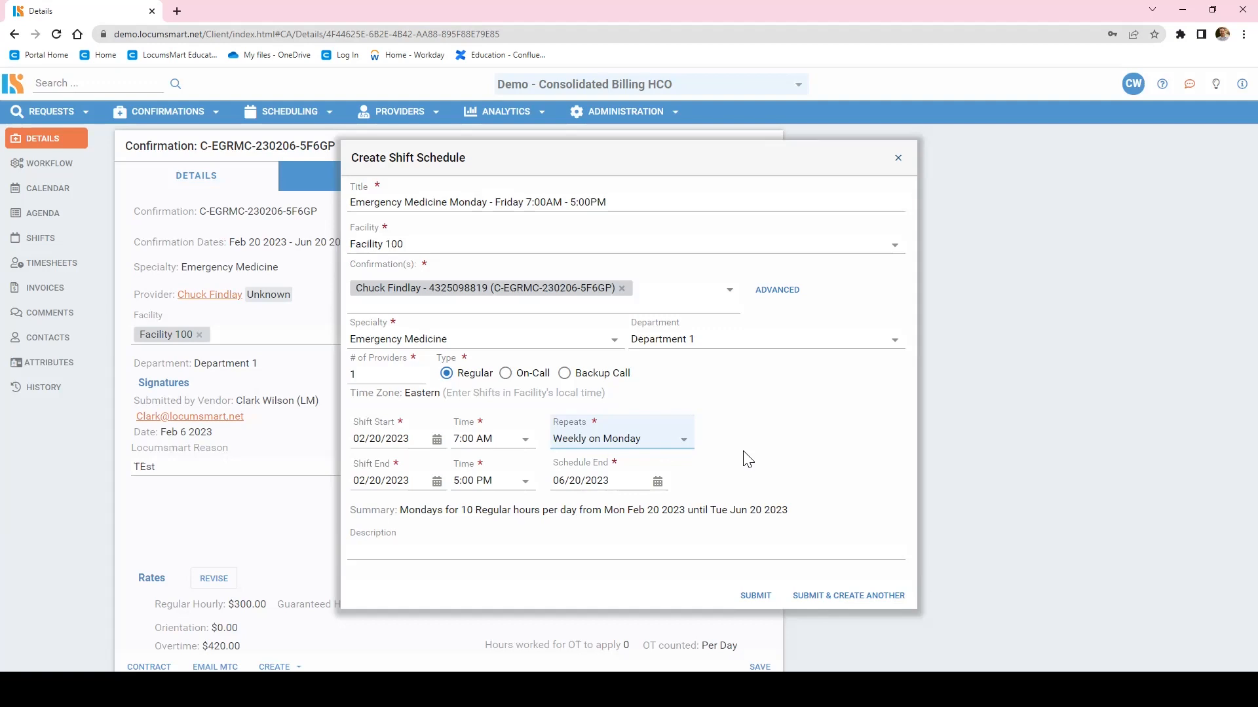
Make this an untitled shift that does not repeat, and submit it while keeping the form open for another.
click(682, 441)
click(631, 460)
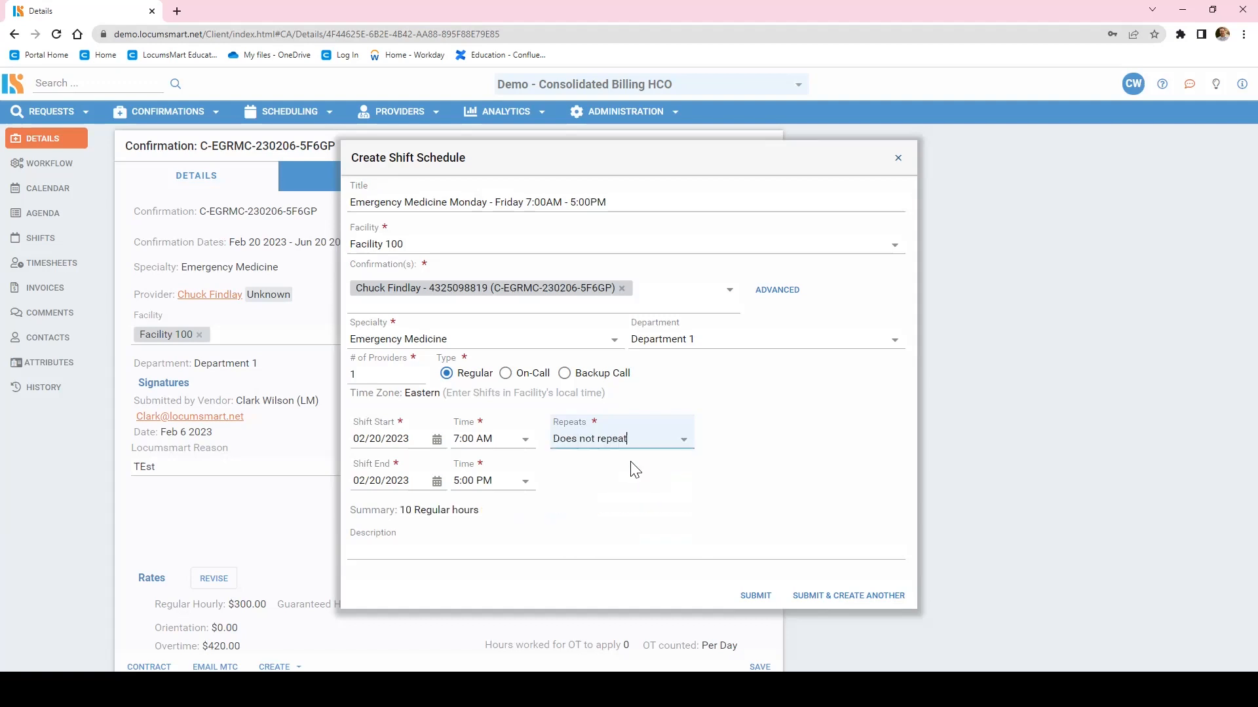
drag(632, 202, 344, 196)
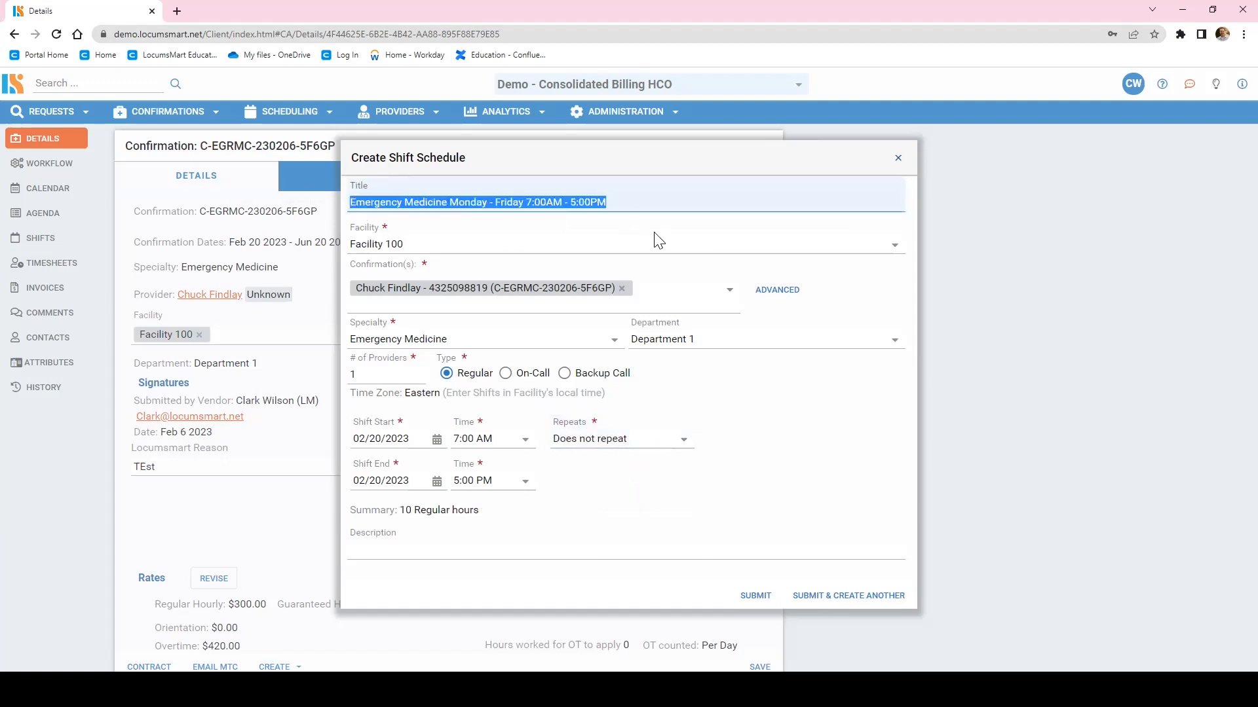
key(BackSpace)
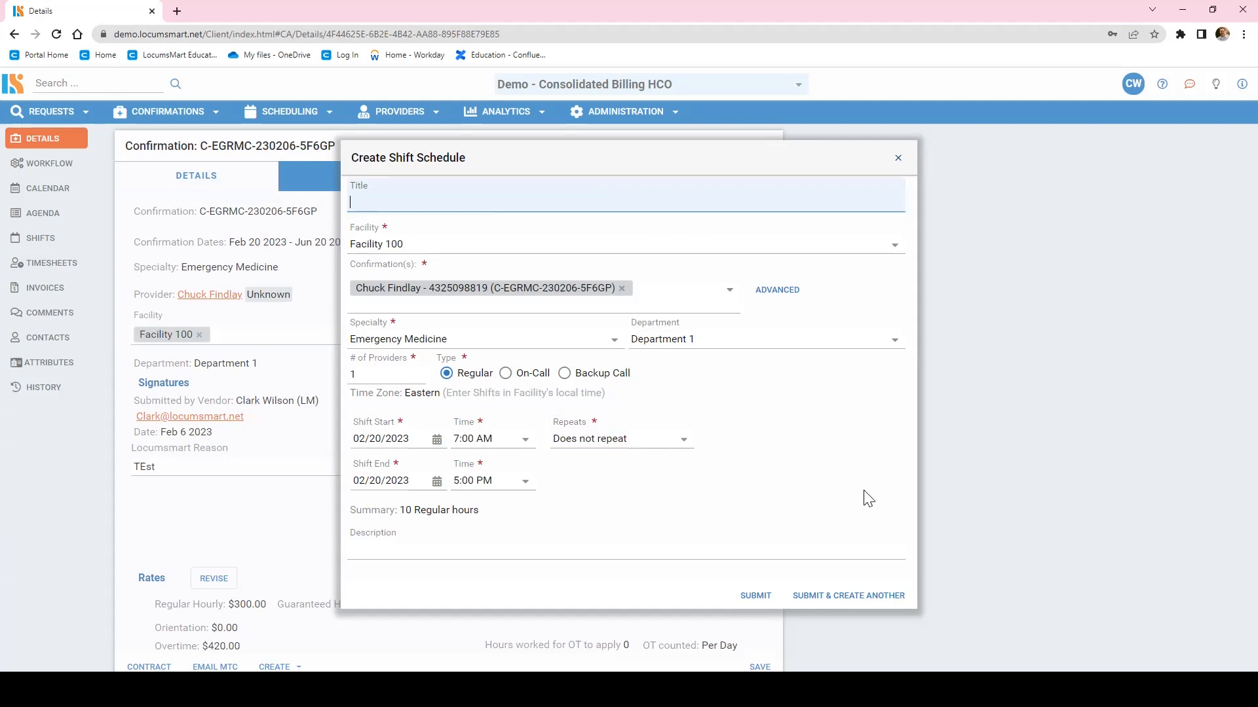
click(825, 598)
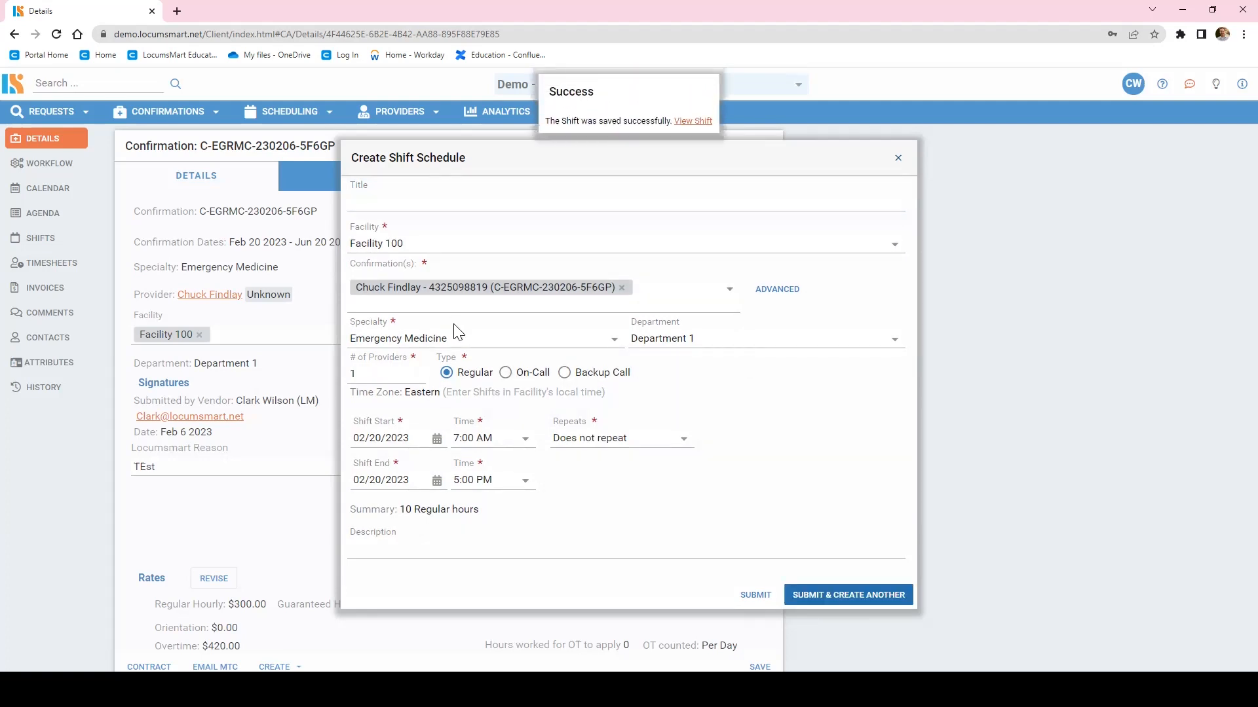
Set both the shift start and shift end dates to 02/21/2023 and submit the shift, continuing to another one.
click(436, 438)
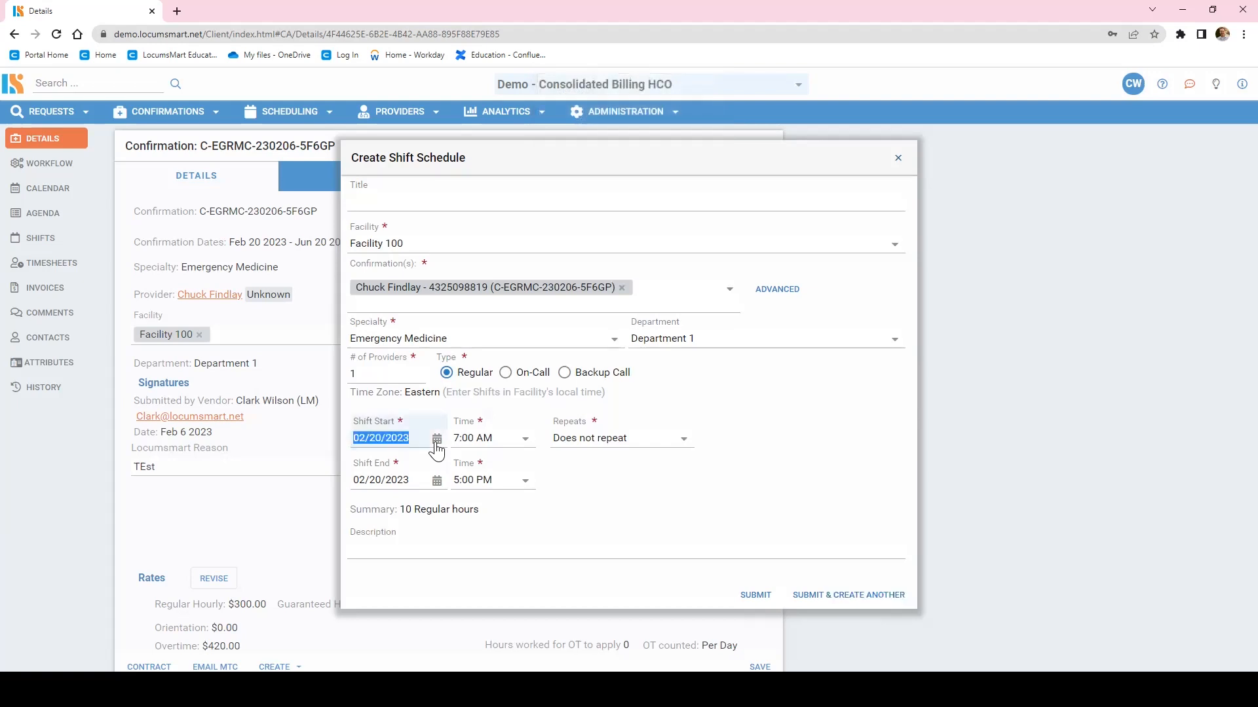
click(415, 338)
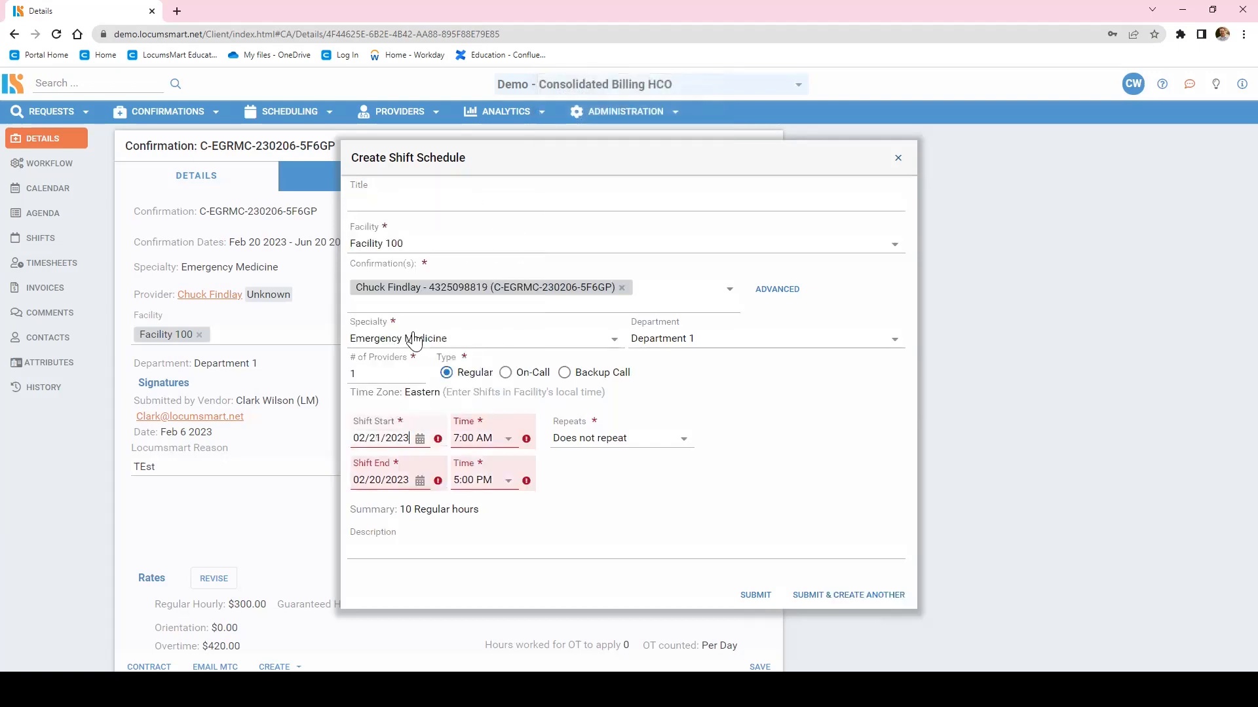
click(423, 484)
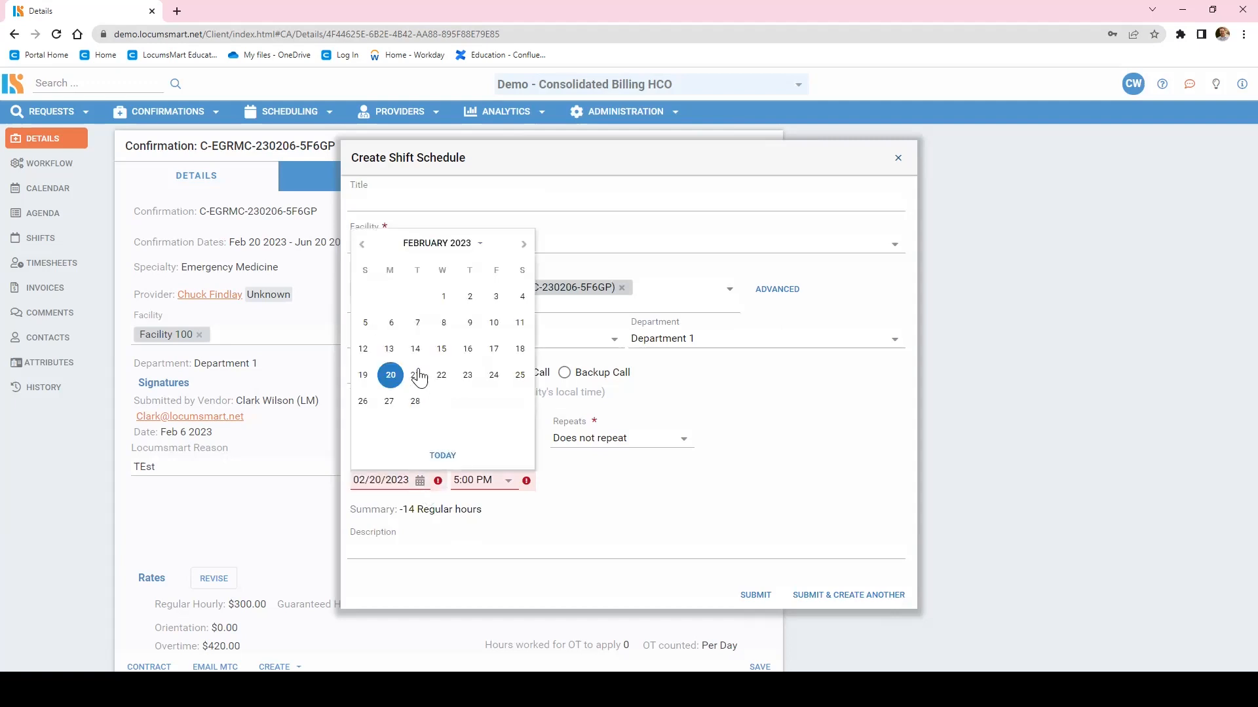
click(415, 375)
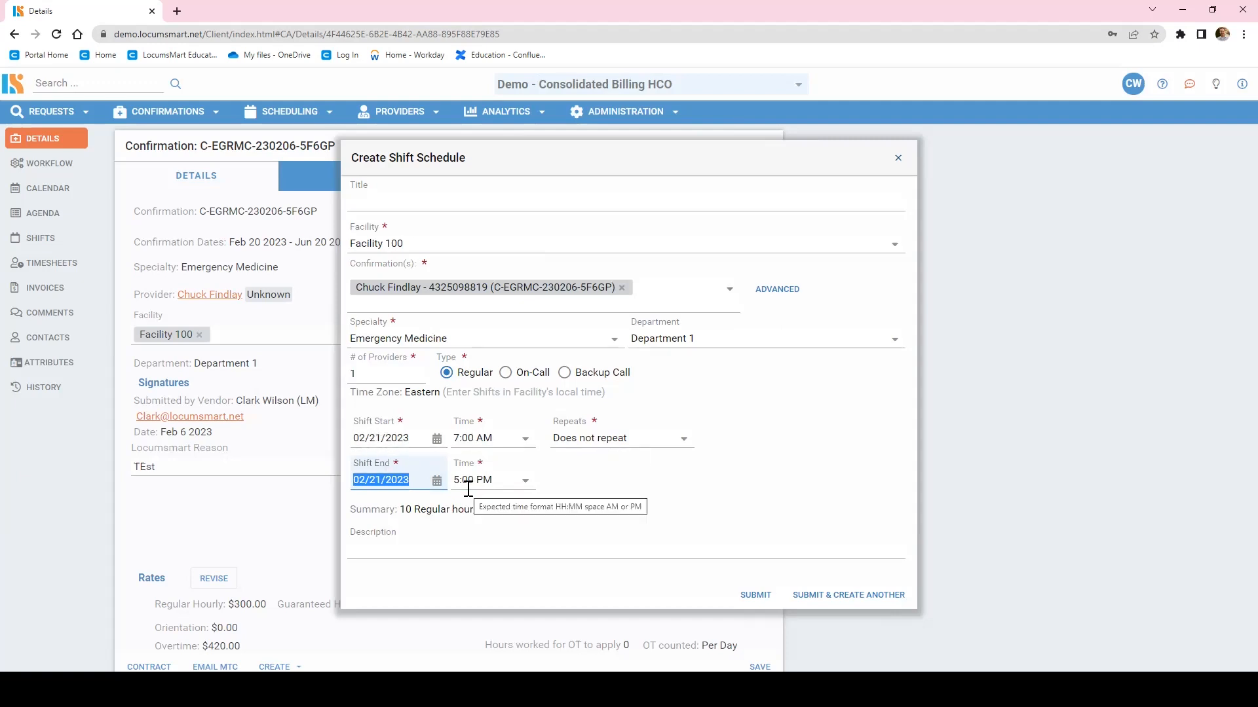
click(854, 599)
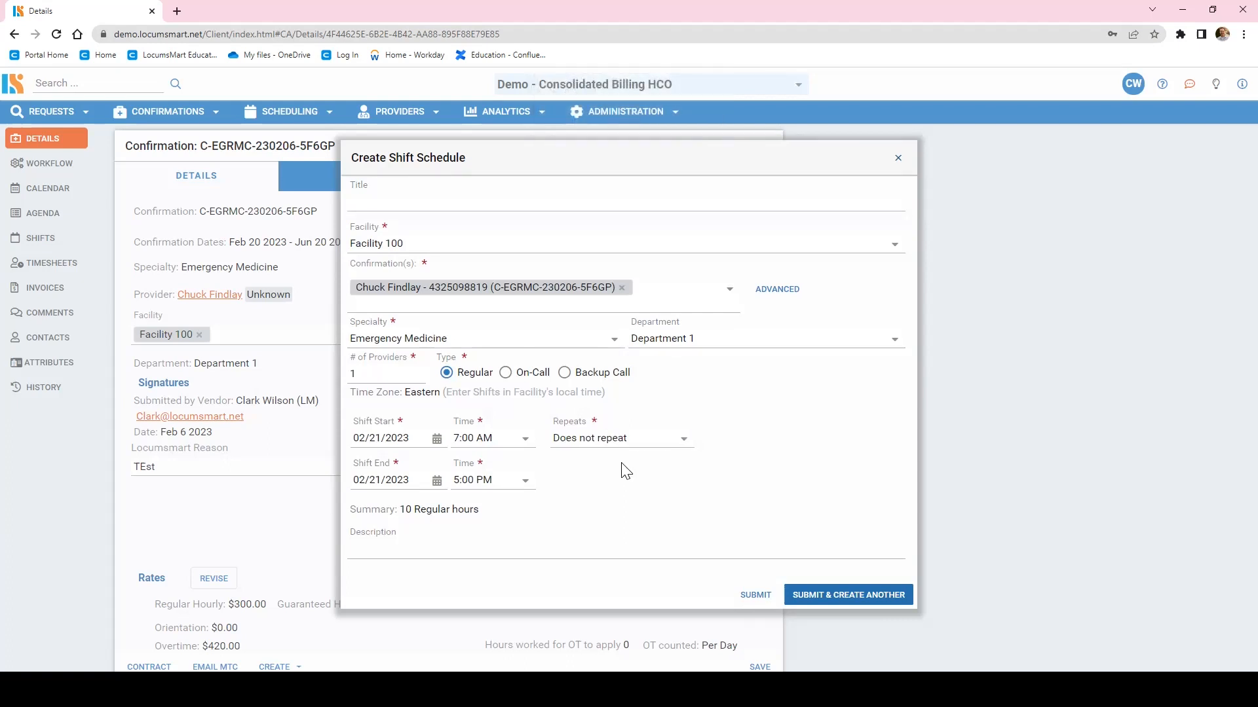
Repeat the new shift Every Weekday (Mon-Fri) and set its start and end dates to 02/20/2023.
click(727, 469)
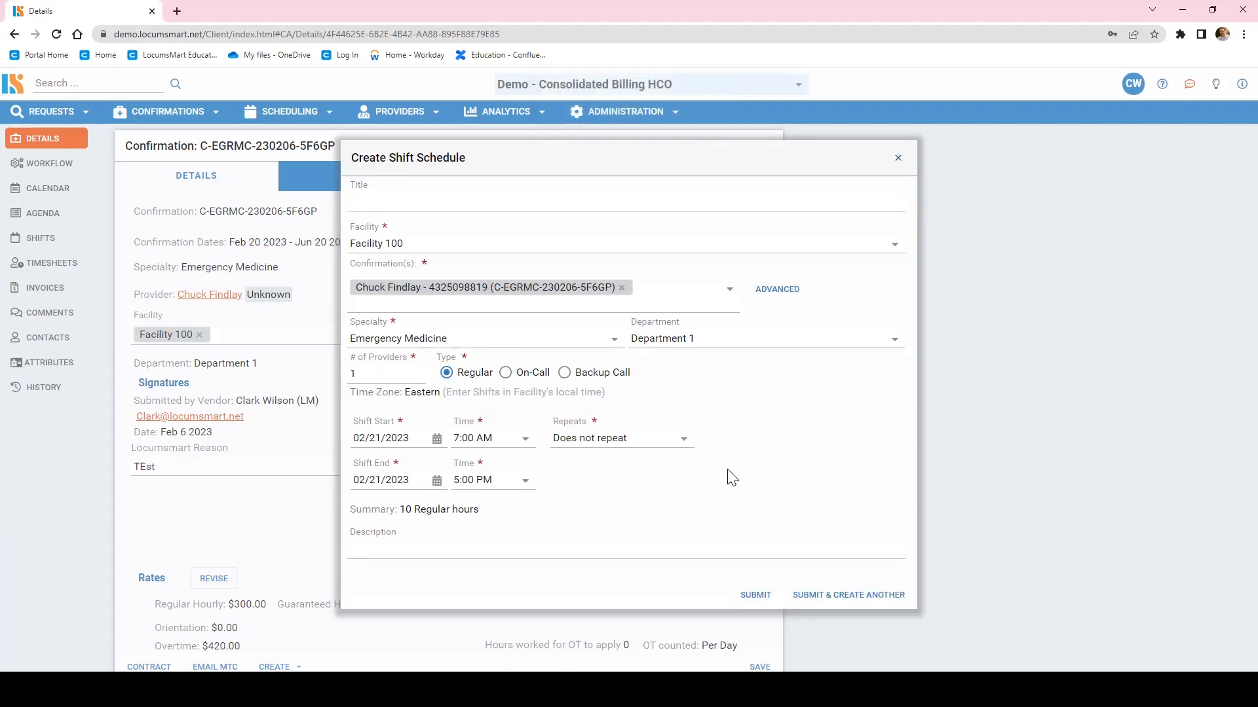
click(684, 444)
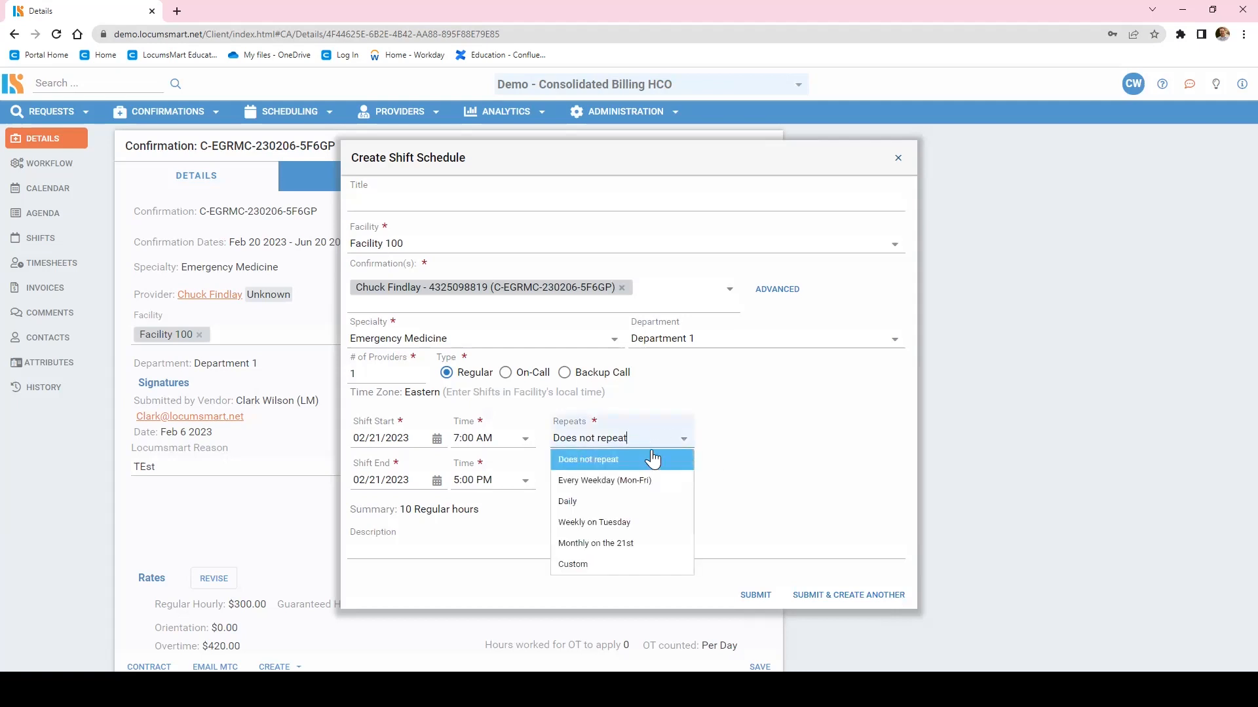
click(650, 485)
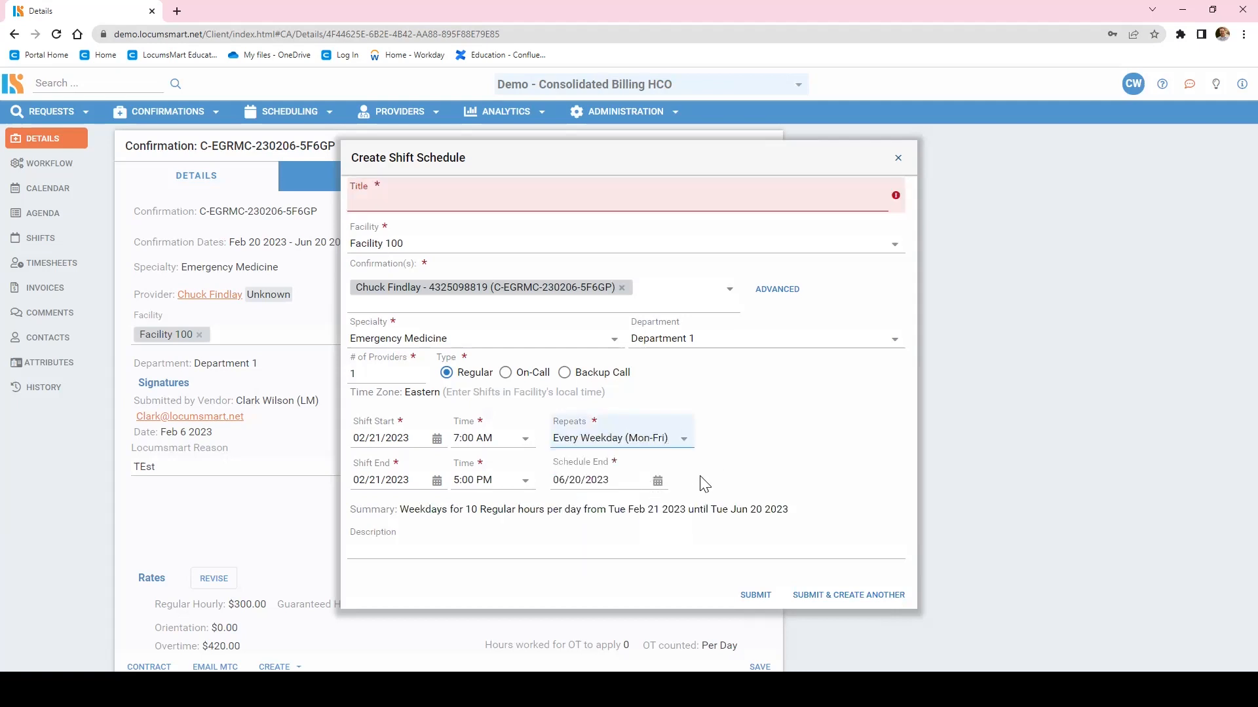
click(436, 445)
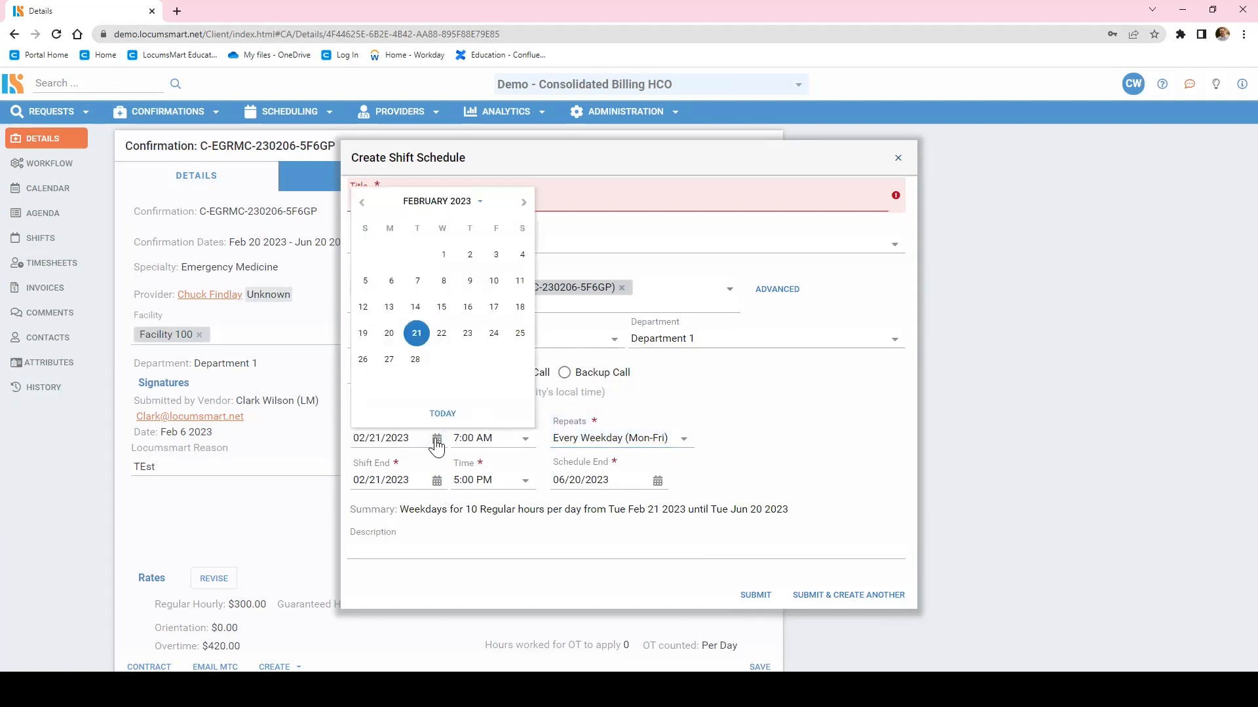
click(385, 332)
click(420, 480)
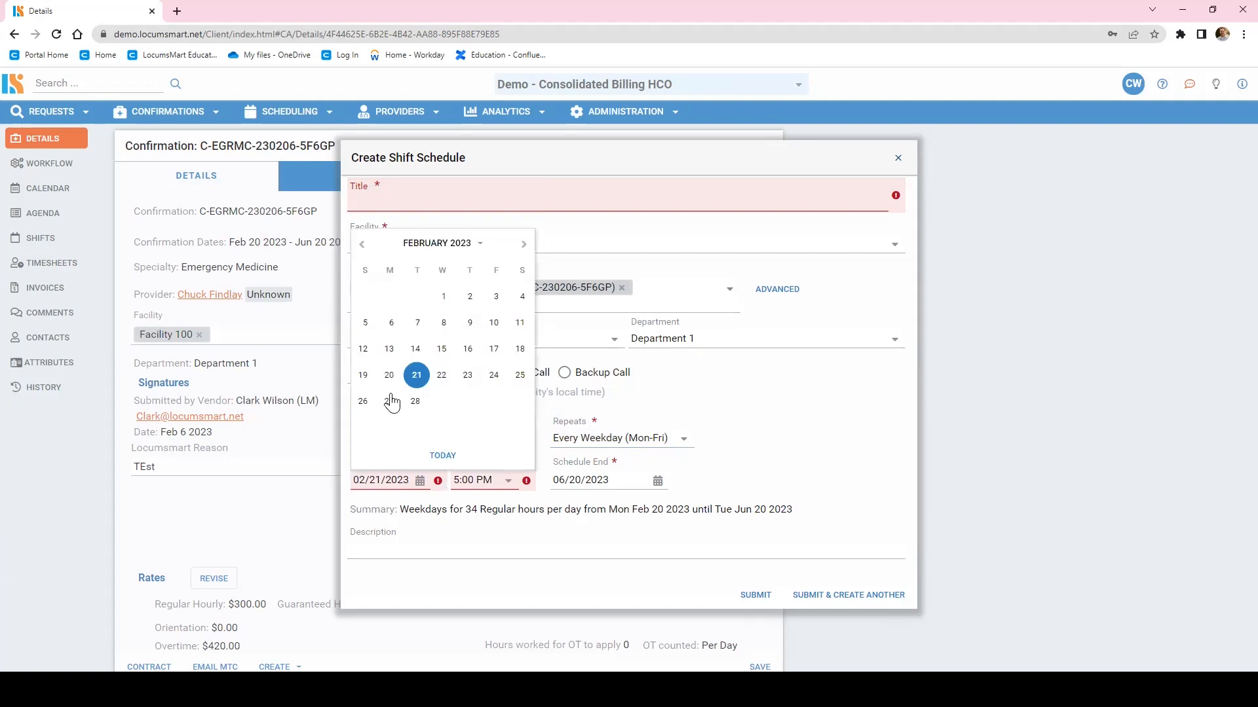
click(413, 372)
Title the shift schedule "Emergency Medicine Mon - Fri 7:00AM - 5:00PM" and submit it.
click(423, 196)
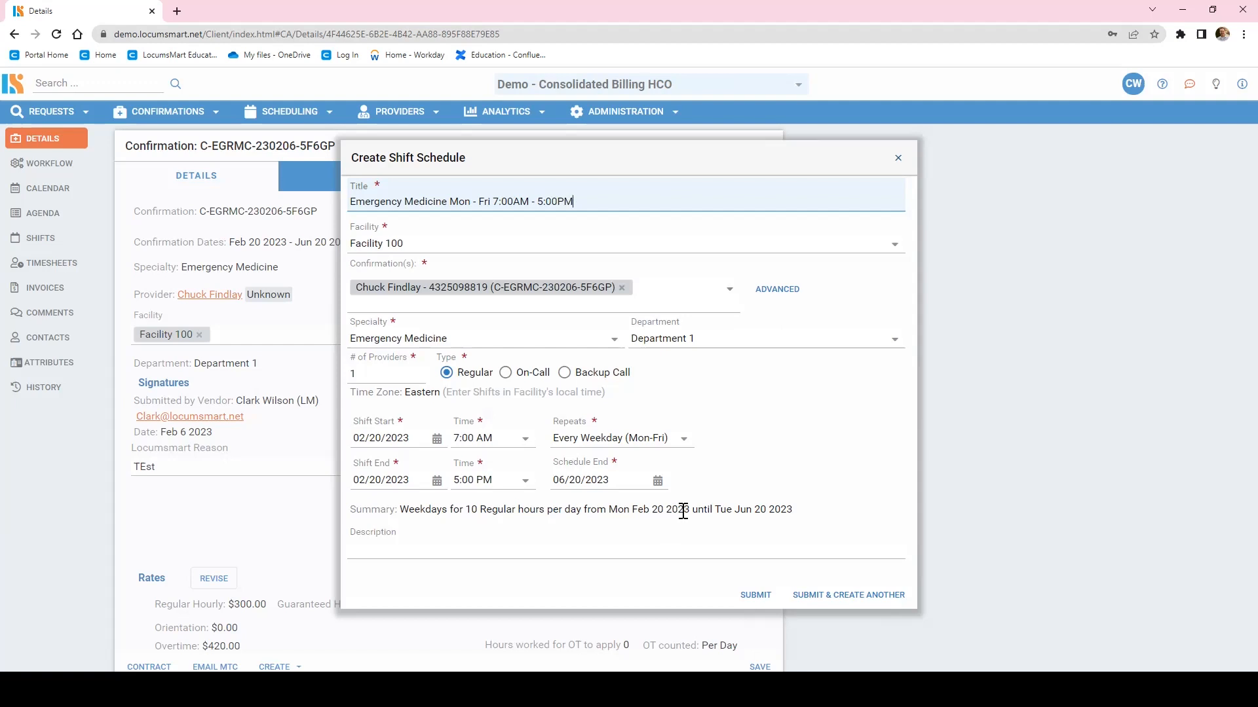
click(755, 596)
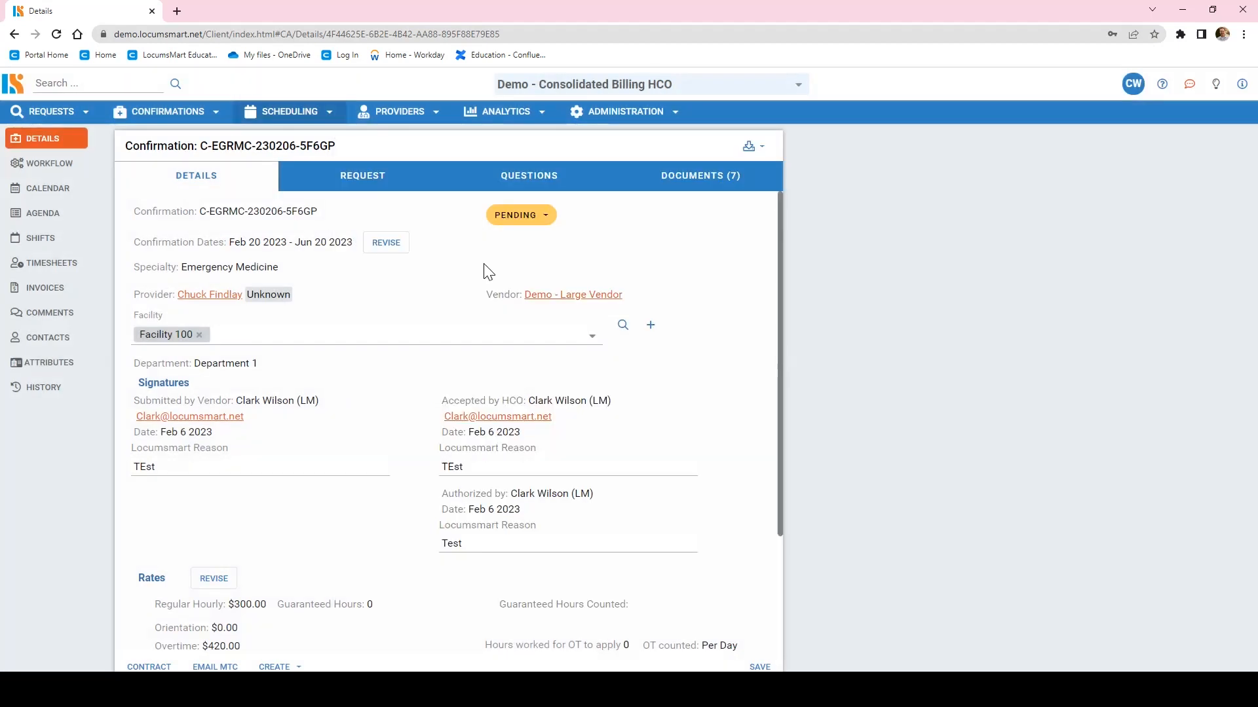
Review the confirmation's shifts on the coverage calendar for February and March 2023.
click(49, 193)
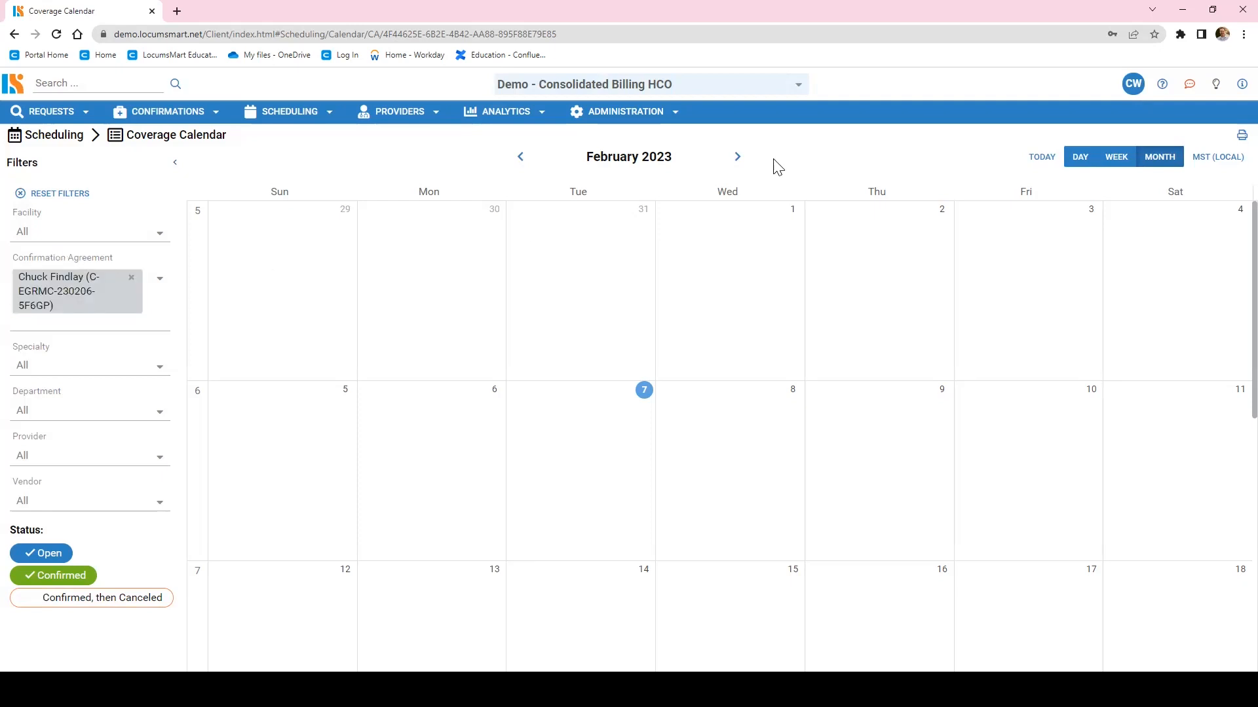
scroll(415, 323, down, 7)
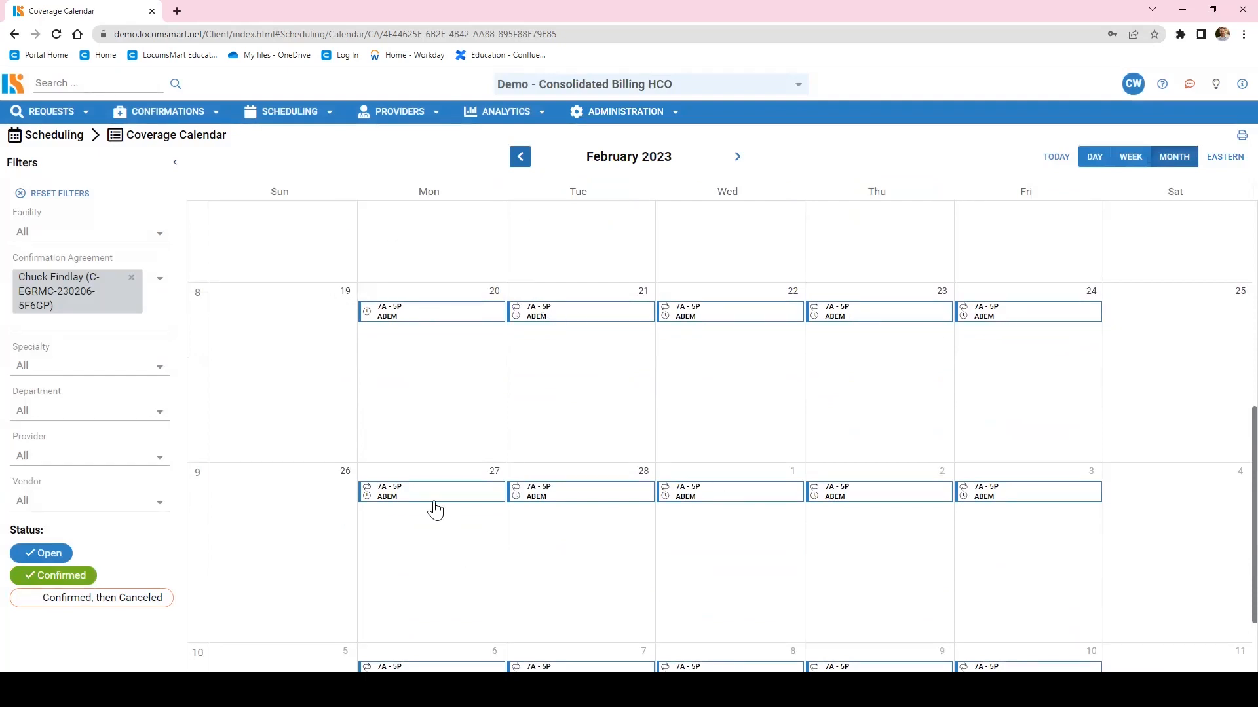
scroll(631, 309, down, 4)
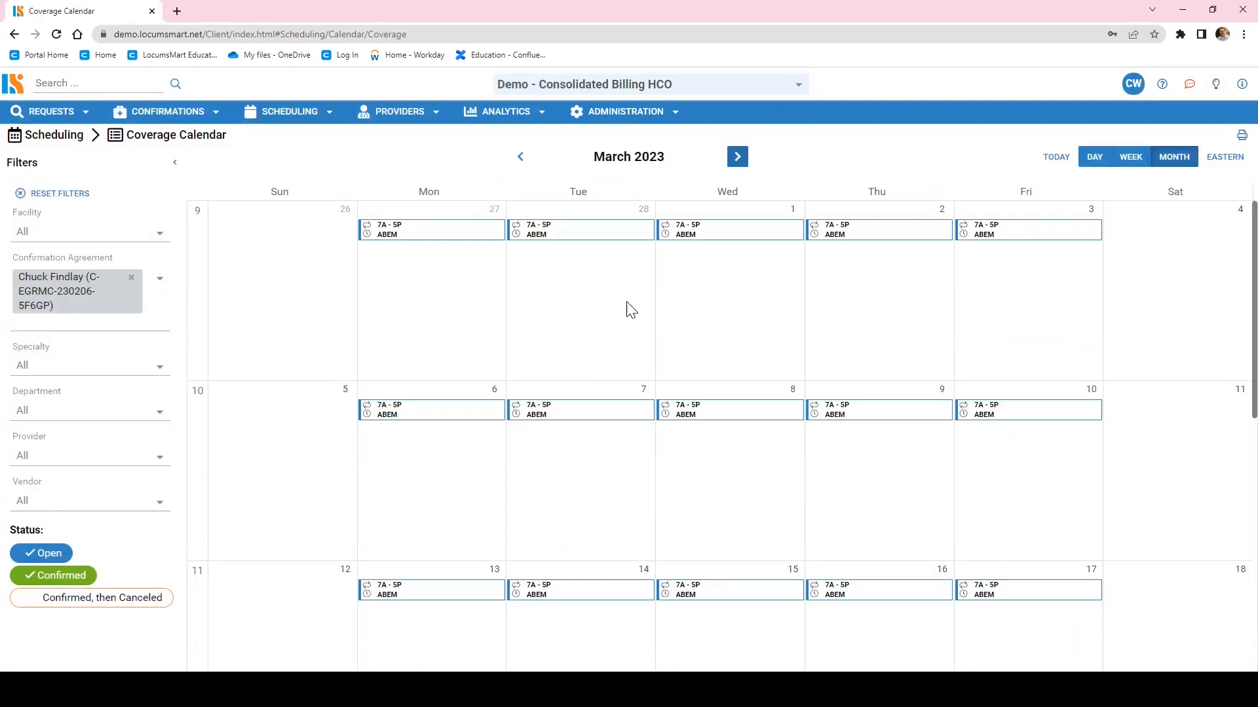
Open the Scheduling Needs list and filter it to the confirmation's provider.
click(303, 115)
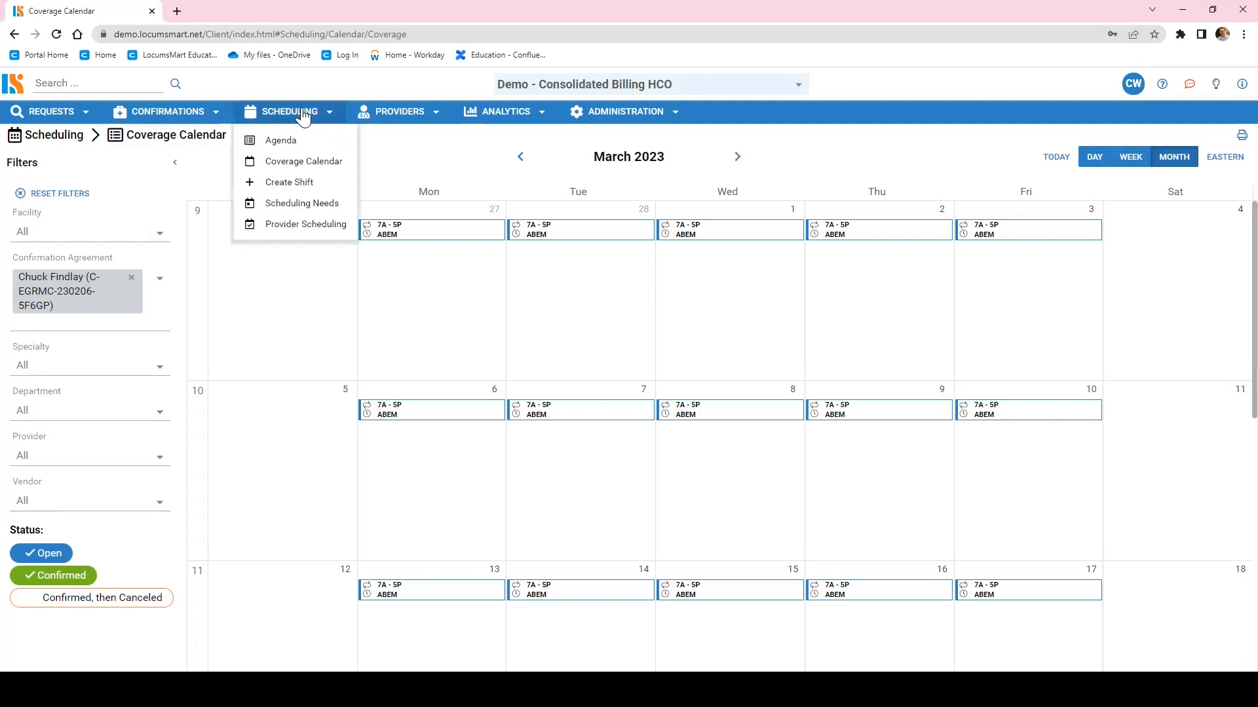
click(305, 208)
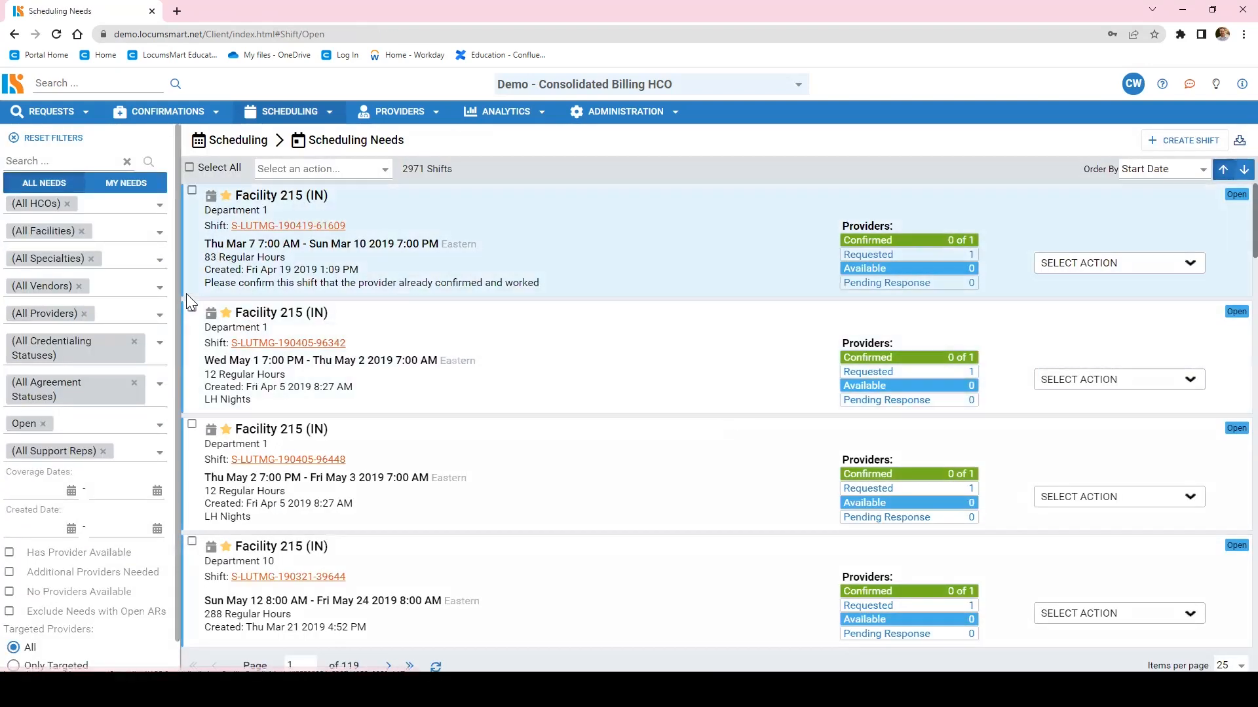
click(159, 316)
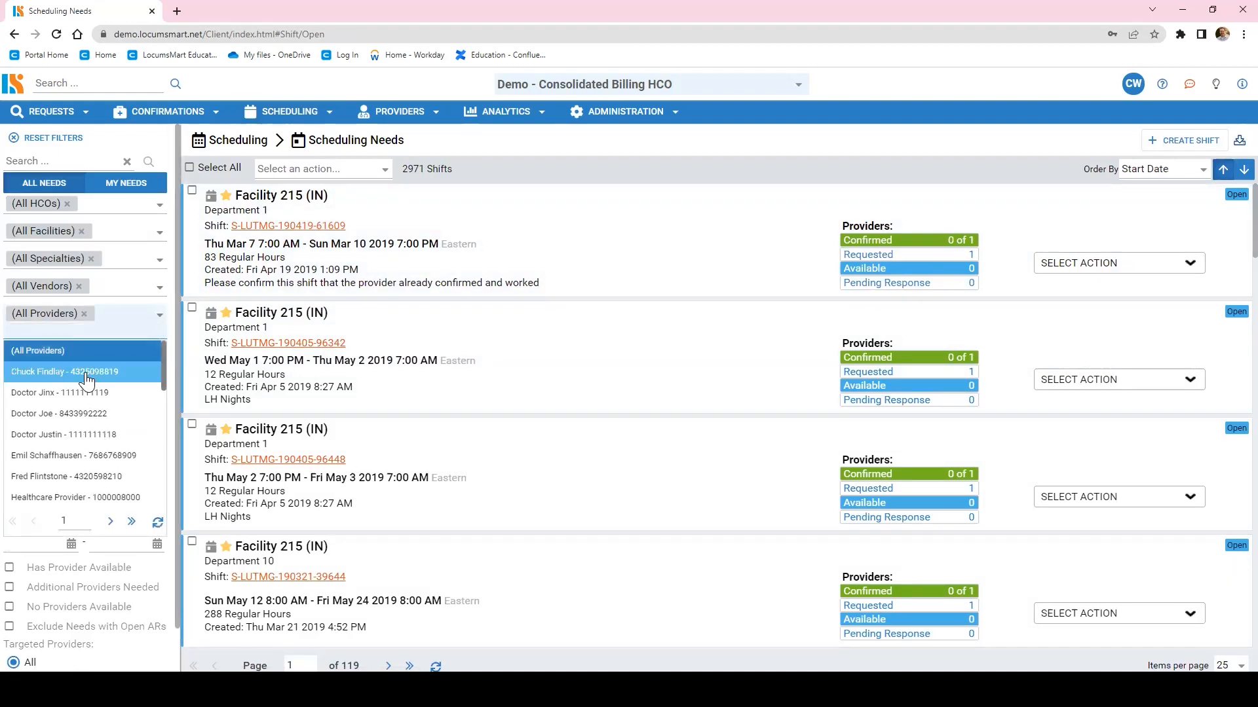
click(86, 372)
click(170, 345)
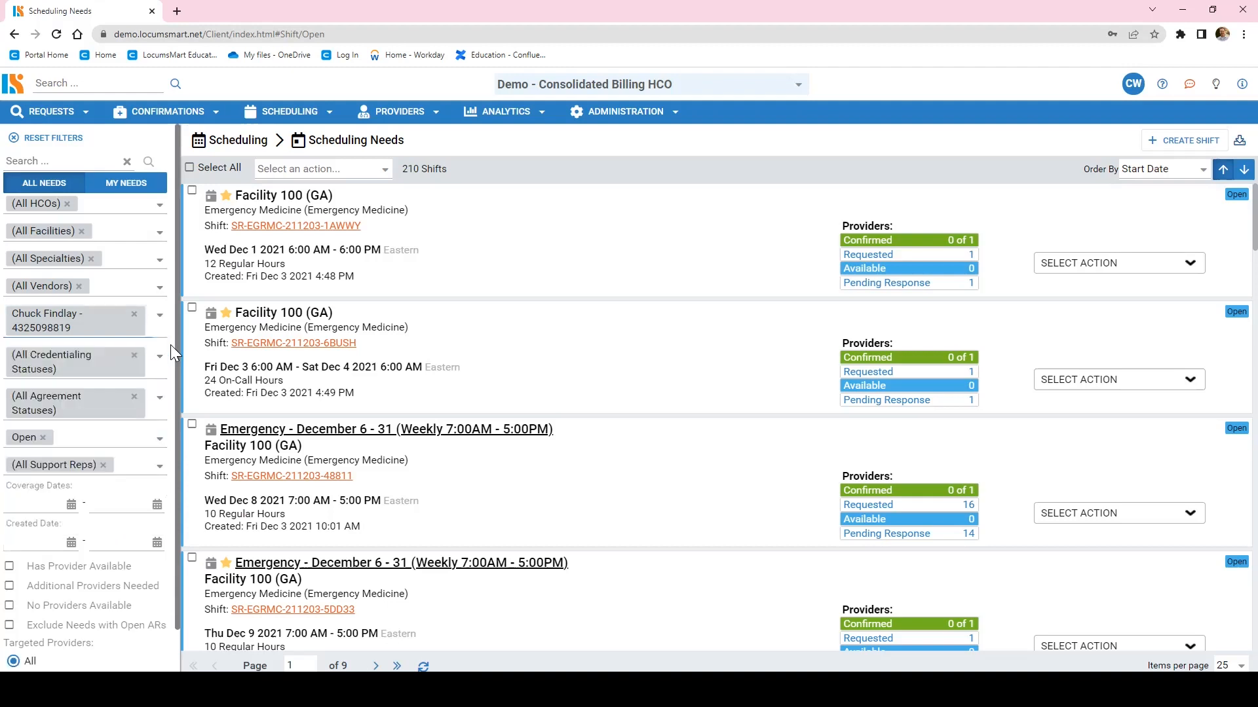
Limit the needs to coverage dates from 02/20/2023 and look through the listed open shifts.
scroll(134, 365, down, 2)
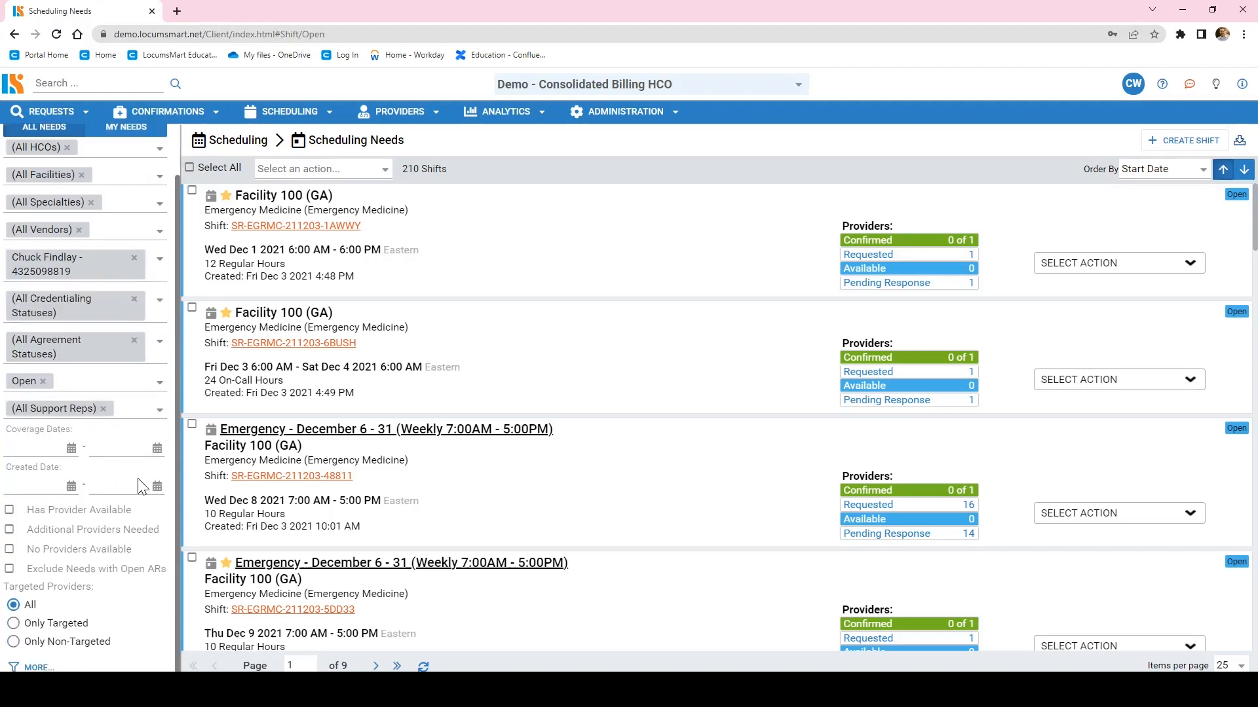
click(71, 449)
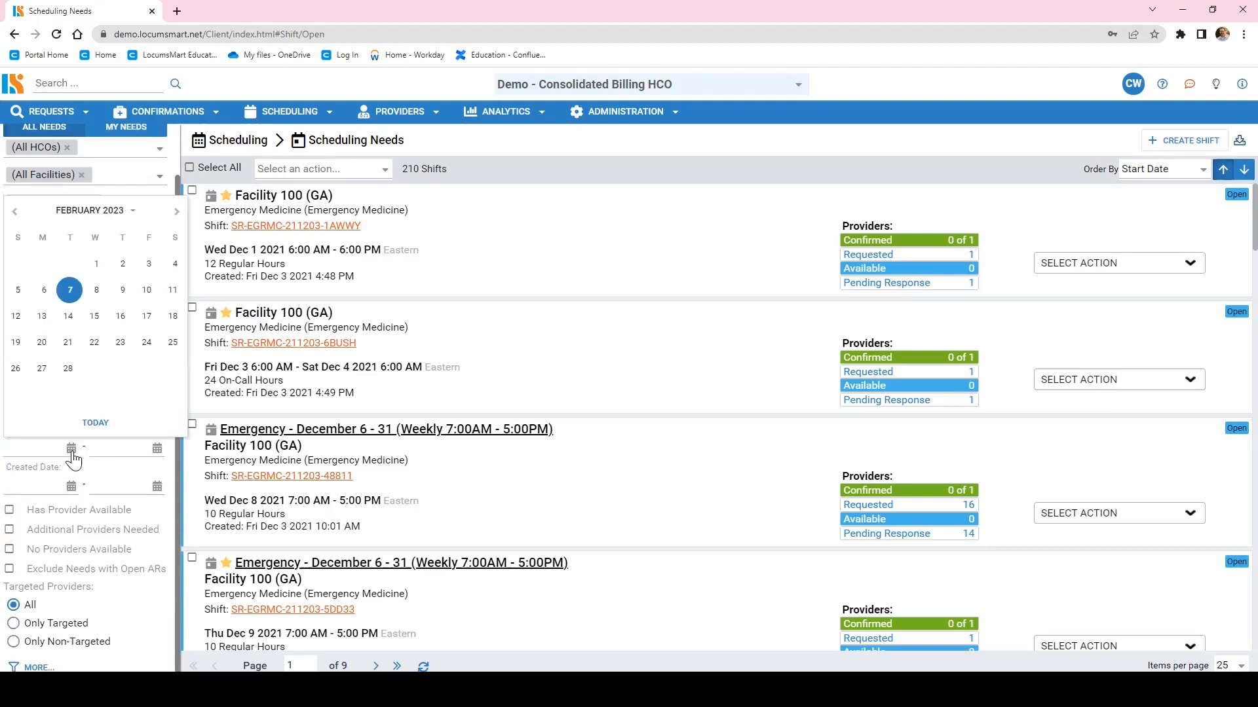
click(42, 342)
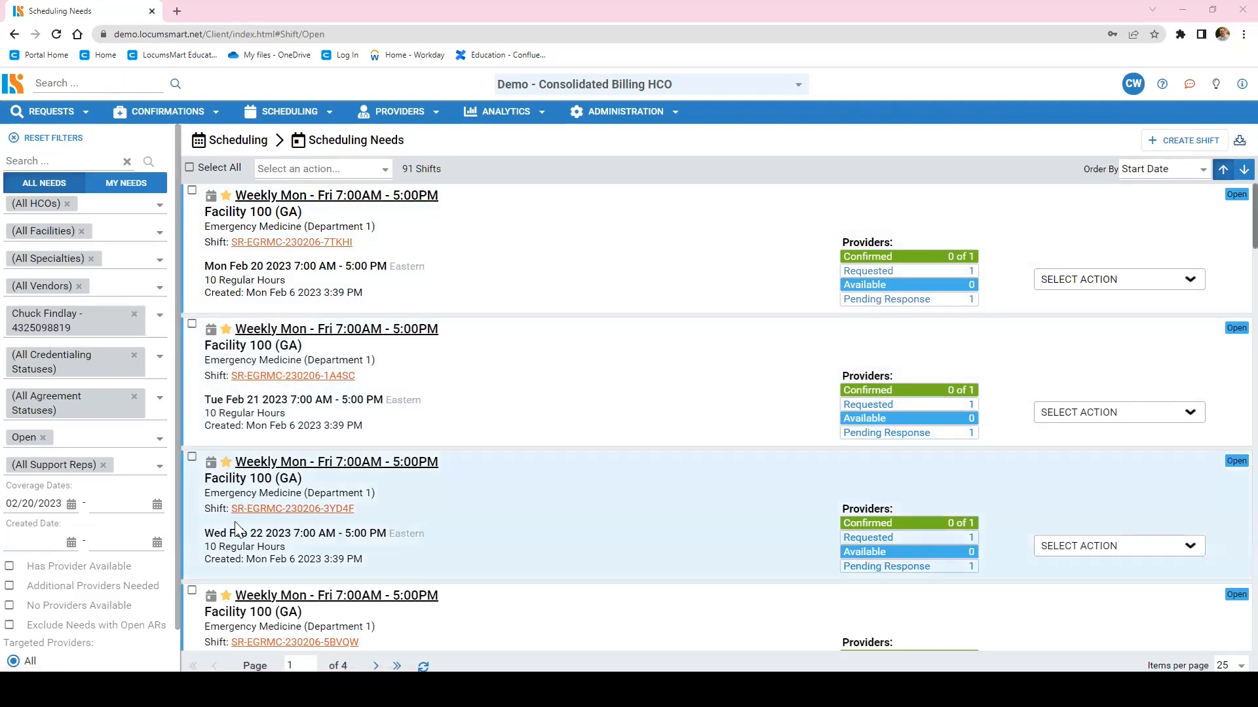
scroll(249, 543, down, 8)
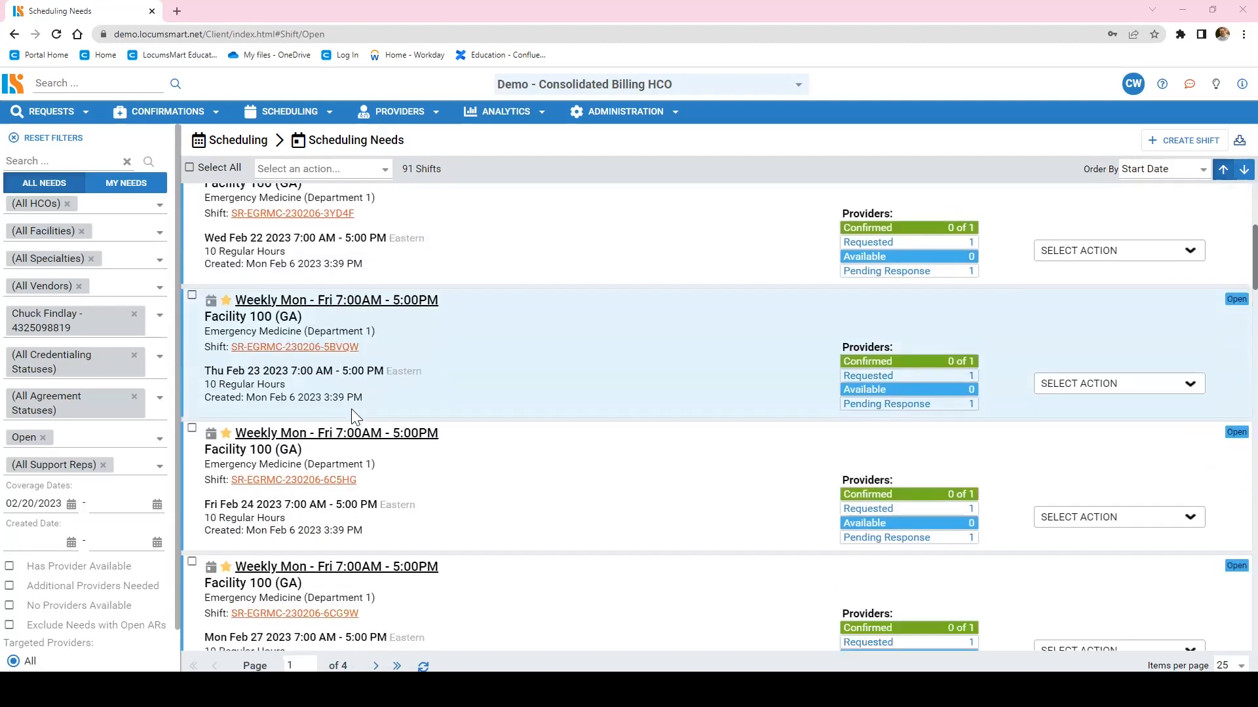
scroll(353, 416, down, 17)
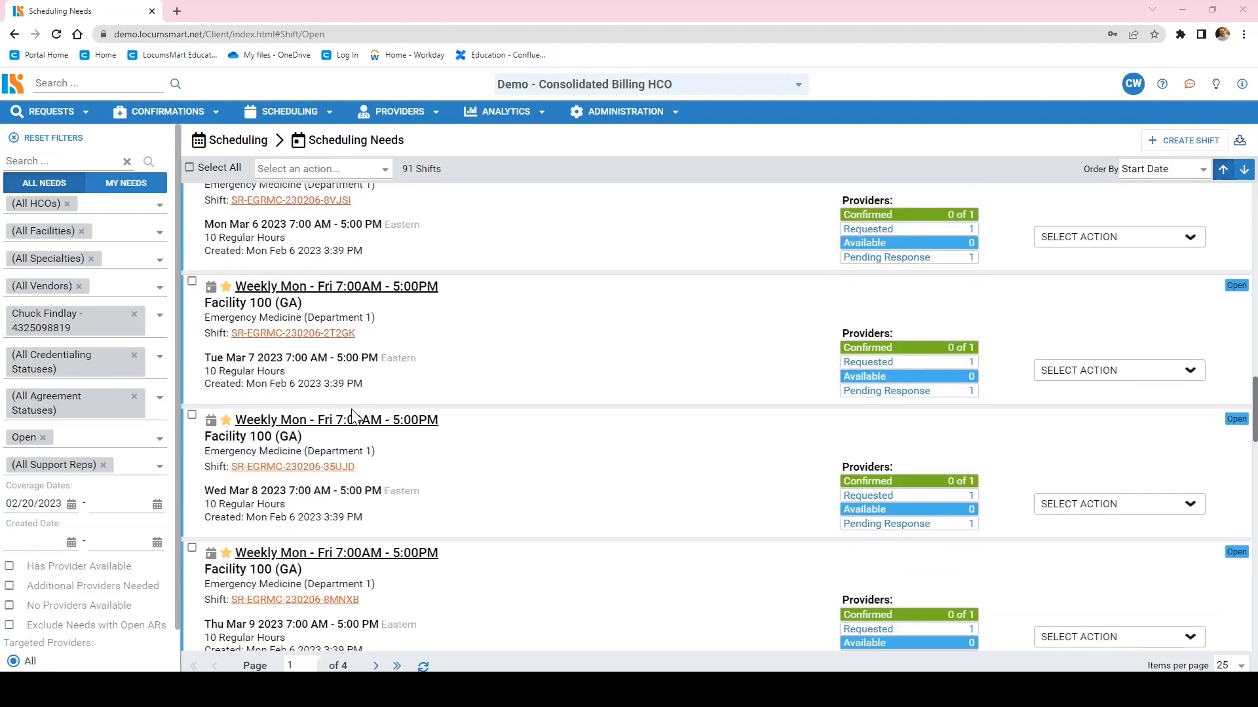
scroll(354, 416, down, 16)
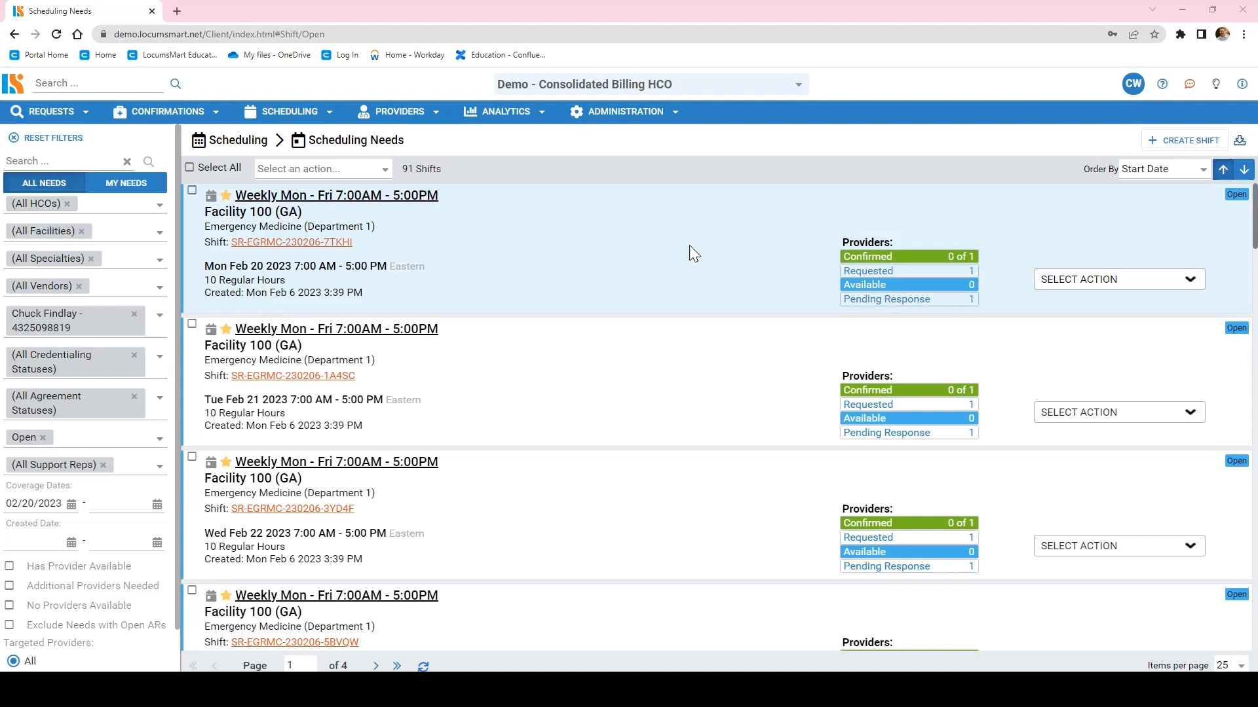
Open the Provider Scheduling list and look through the provider's shifts, checking their dates, rates and status.
click(299, 125)
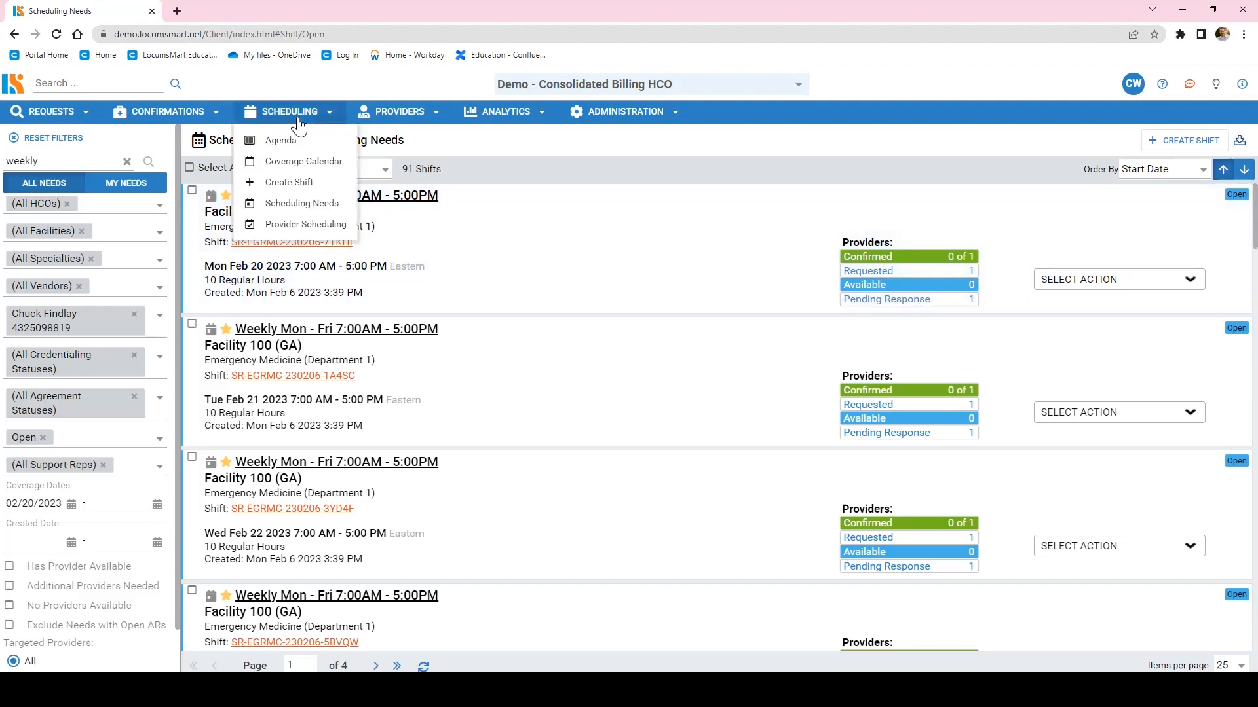
click(319, 228)
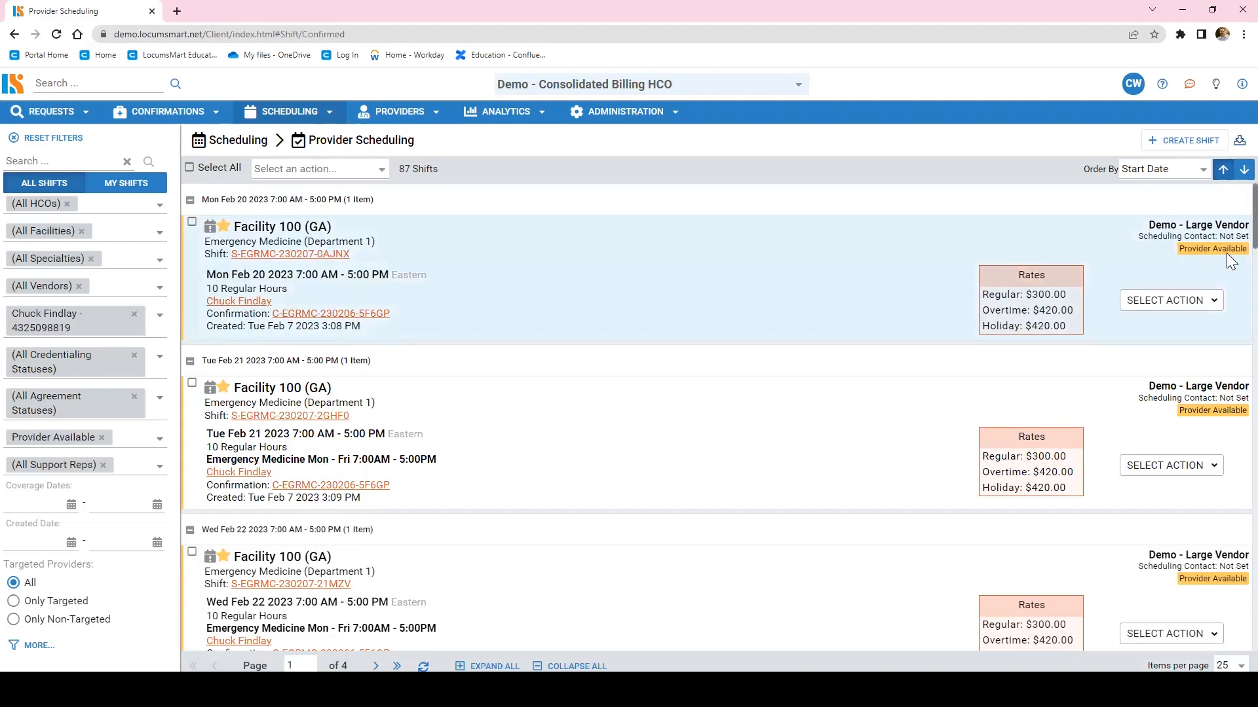
scroll(1223, 404, down, 7)
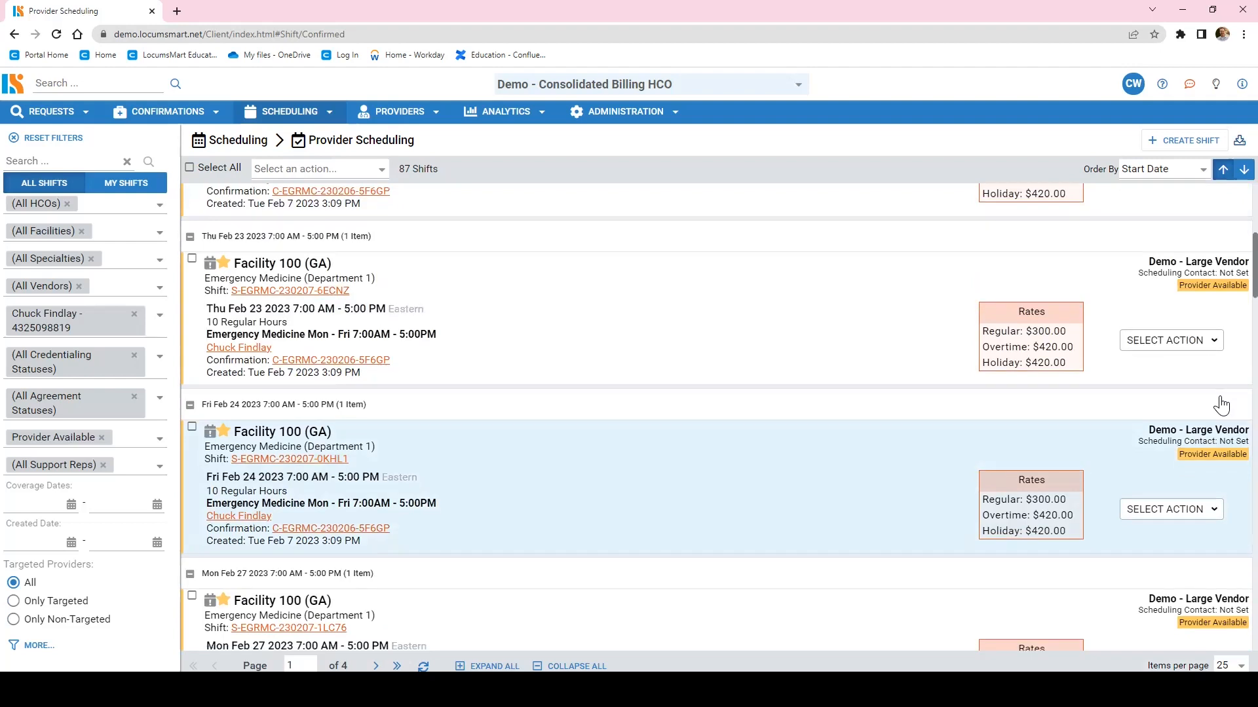
scroll(1221, 403, down, 8)
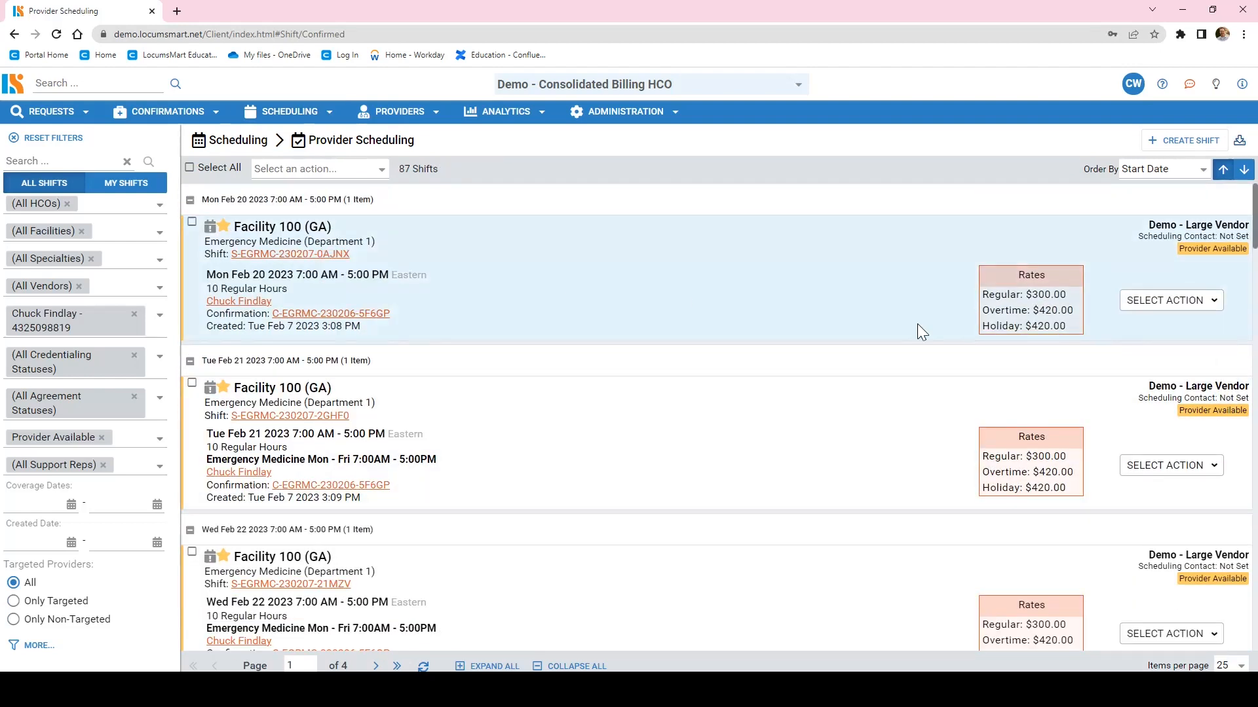
Select all shifts on the current page of the list and confirm the provider for them, giving a reason for signing.
click(1194, 305)
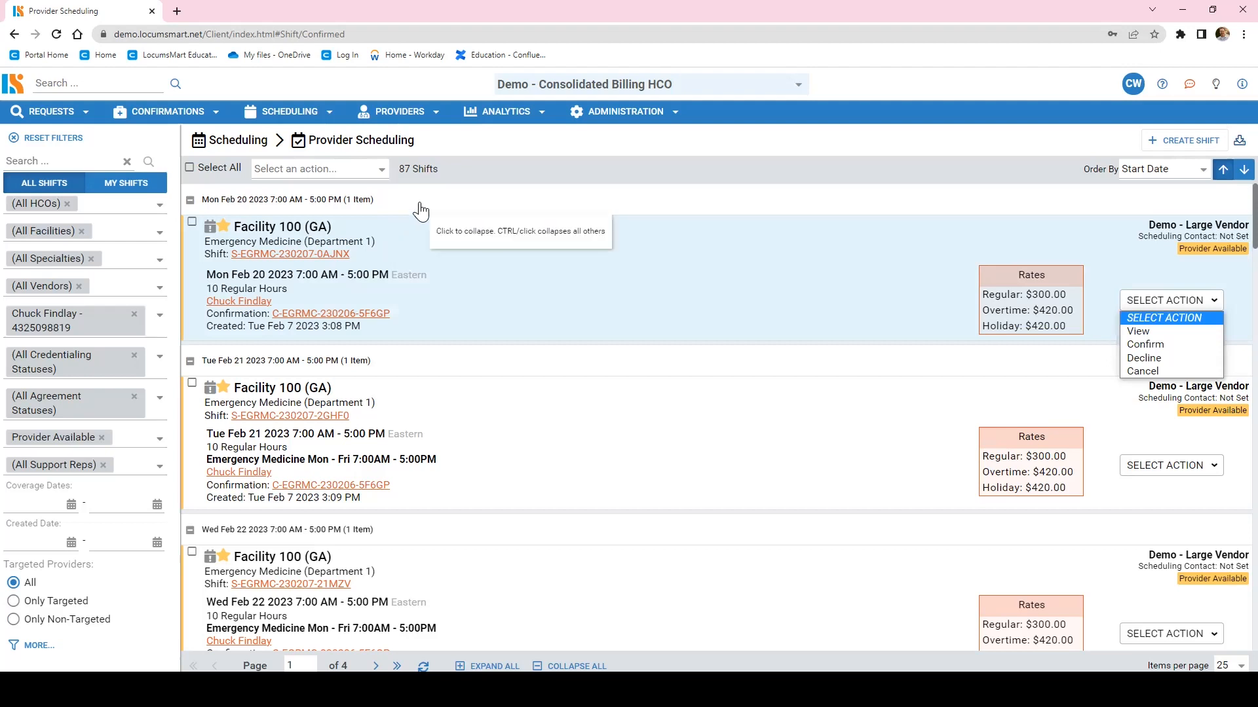
click(190, 168)
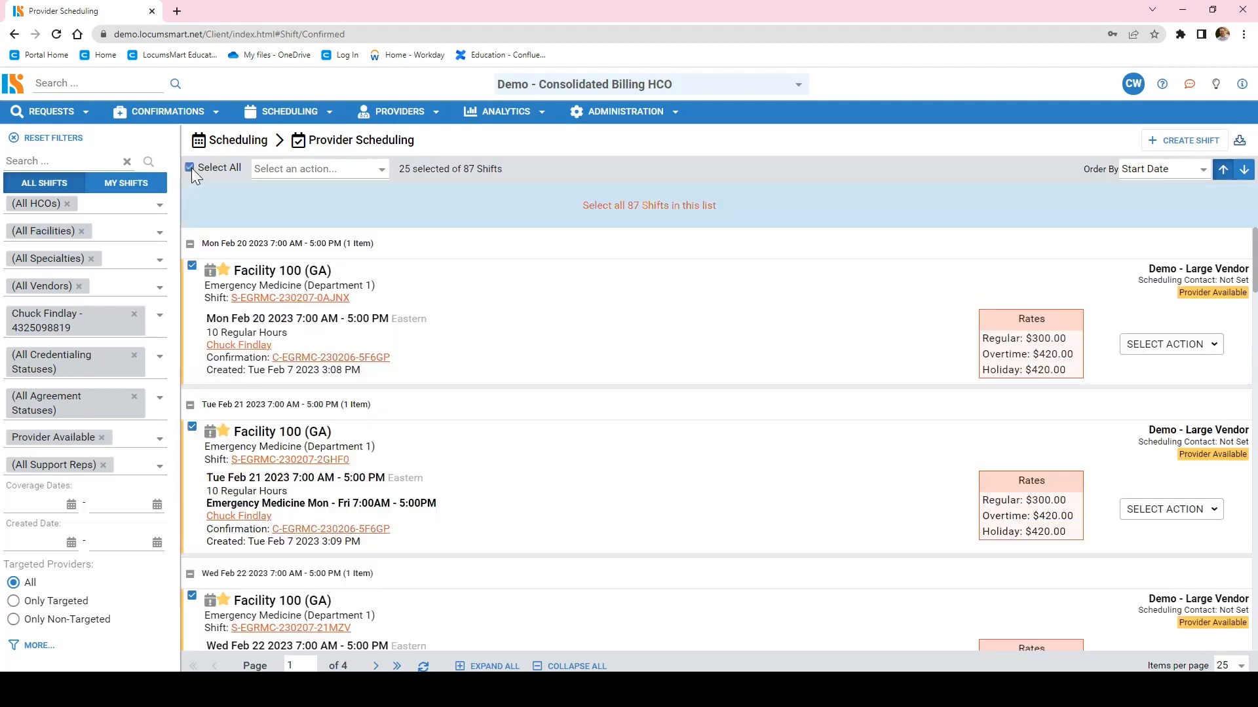
click(382, 174)
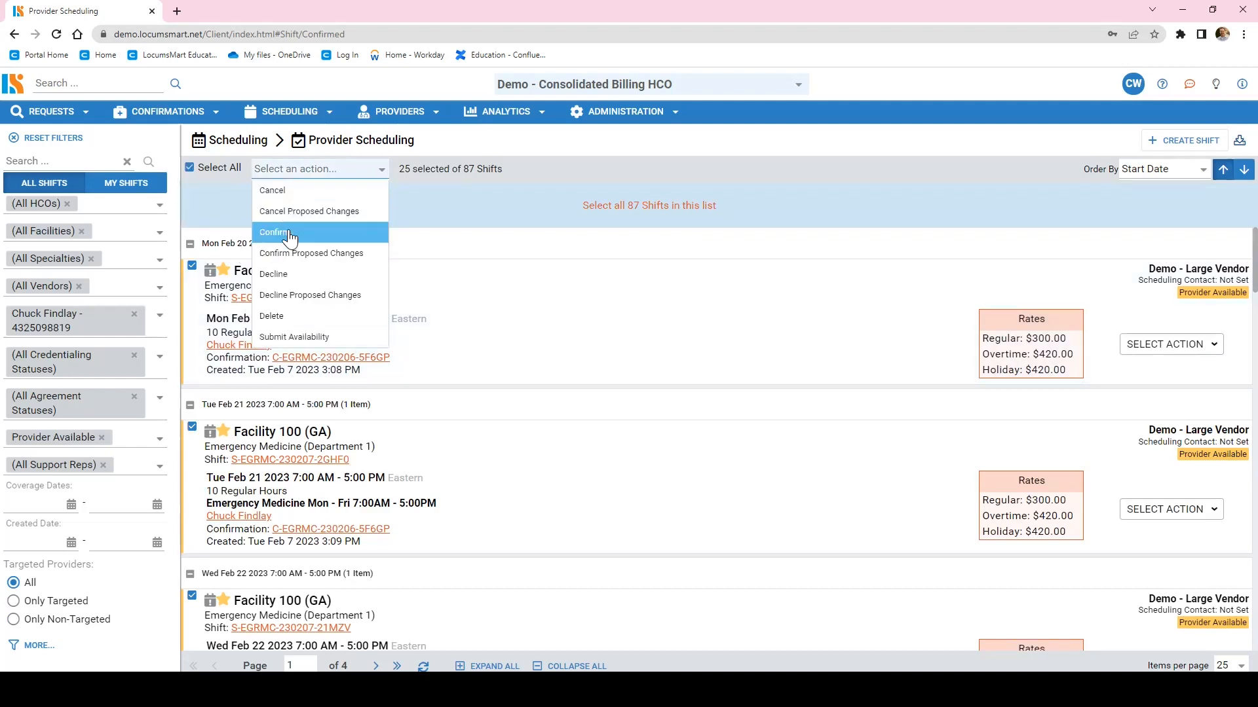
click(291, 234)
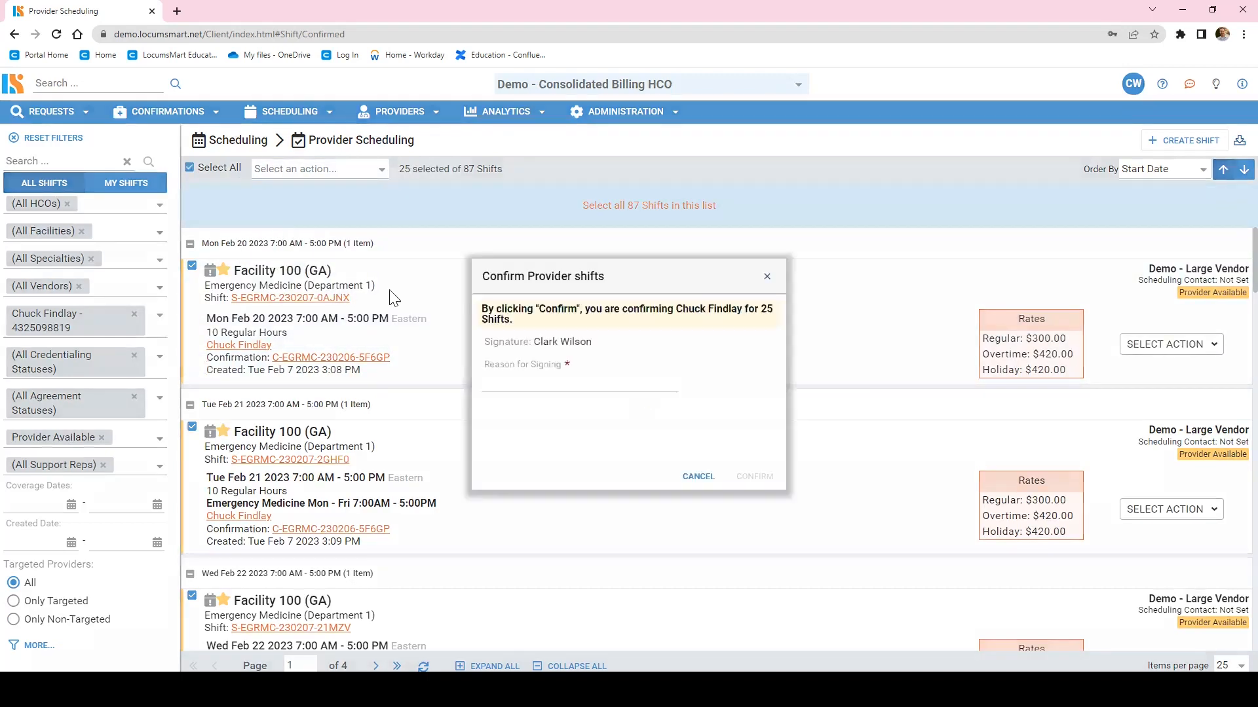
click(525, 384)
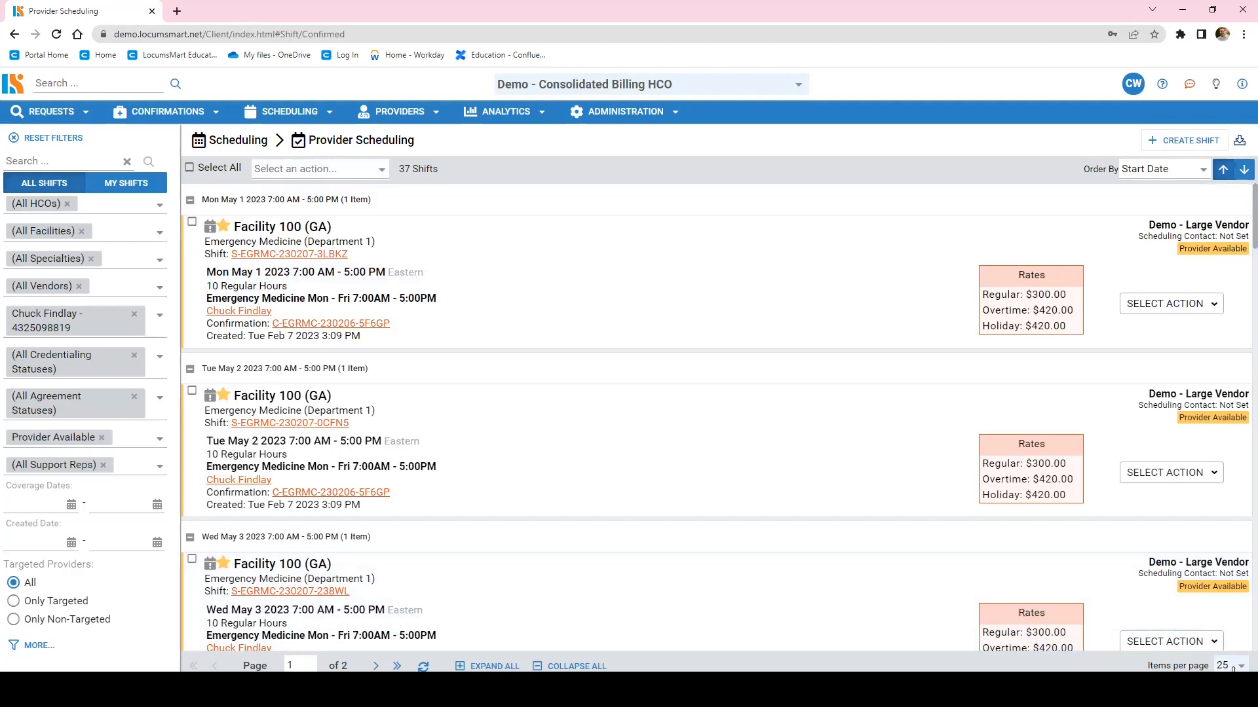
Show 100 items per page, select all the remaining Provider Available shifts and confirm the provider for them.
click(1233, 669)
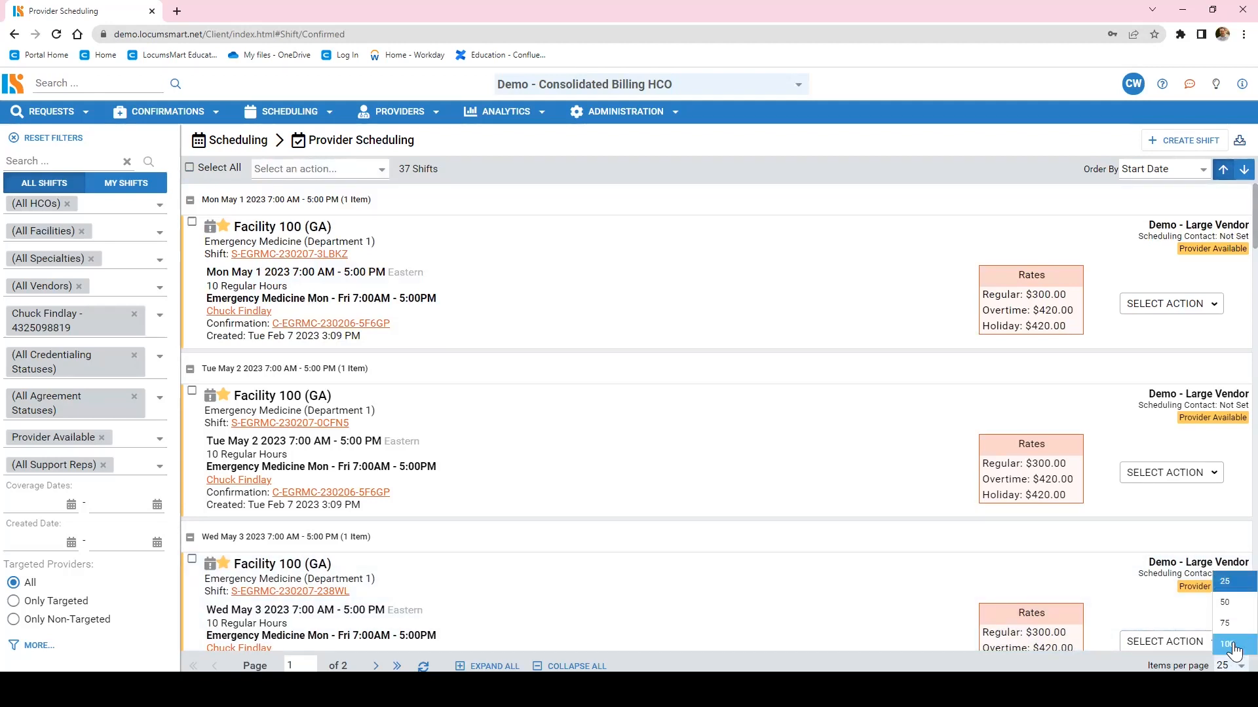
click(1228, 644)
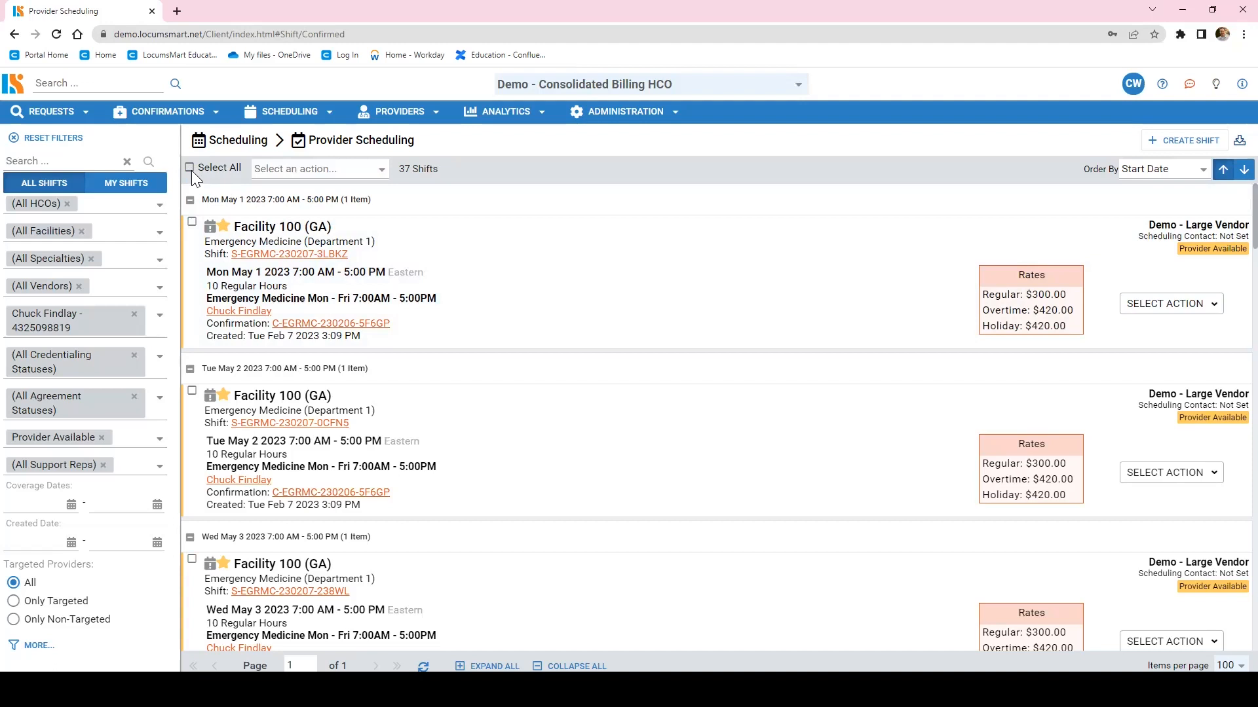
click(190, 168)
click(380, 169)
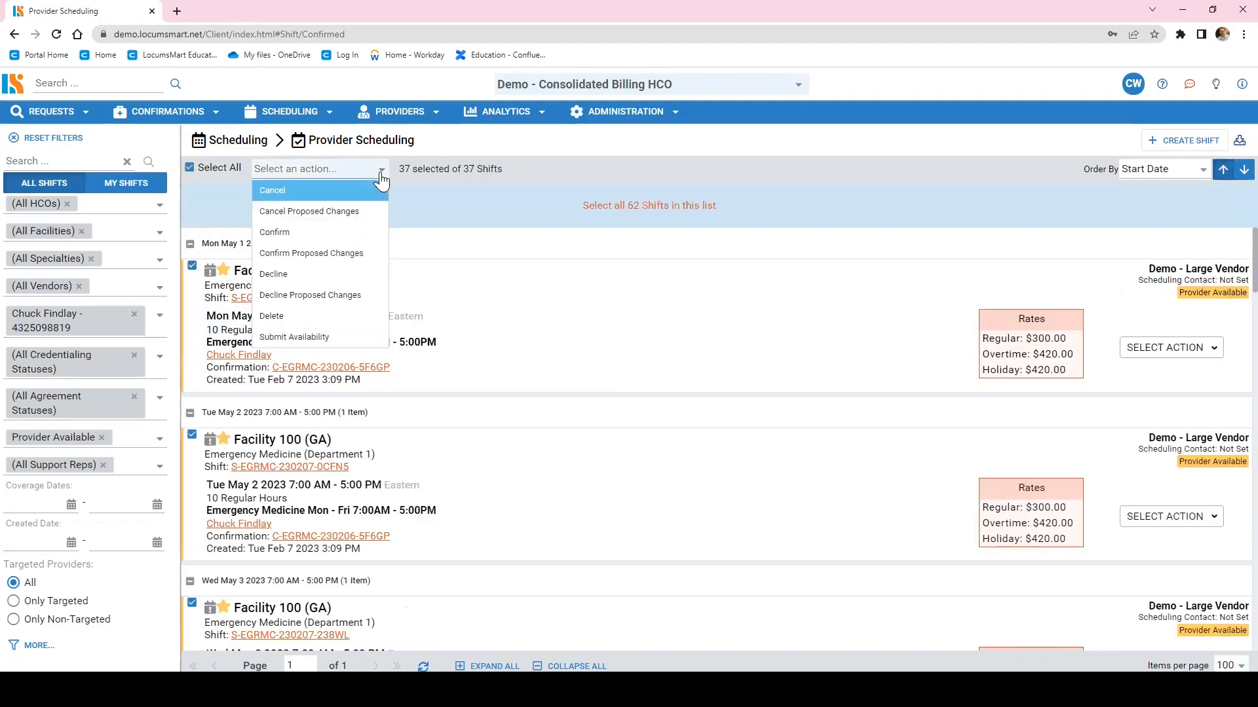
click(260, 235)
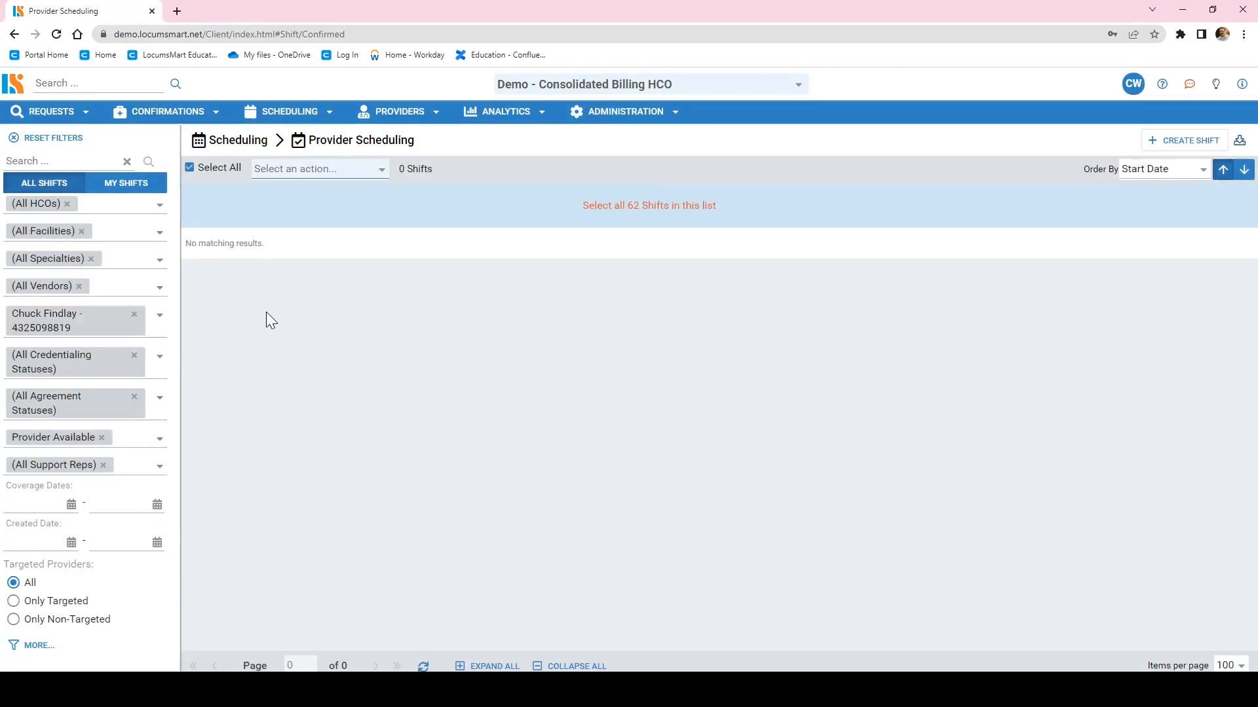
Open the coverage calendar and check the status and details of the confirmation's shifts in late February 2023.
click(290, 118)
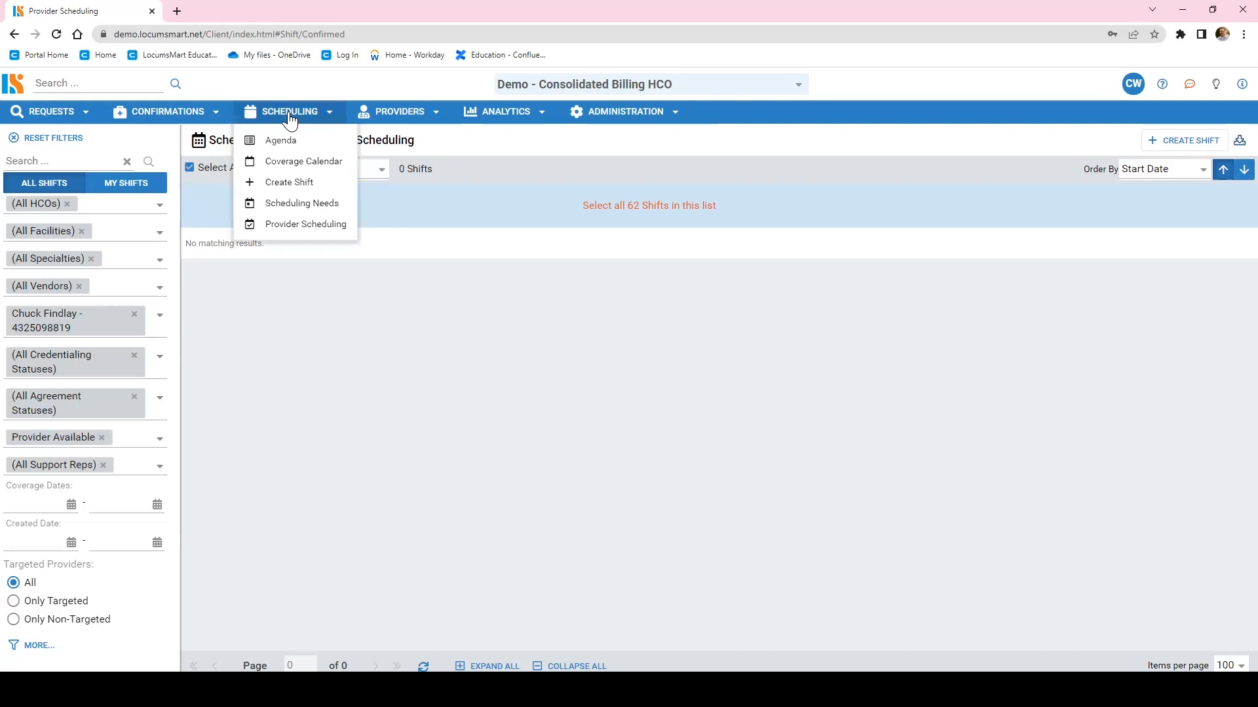
click(293, 169)
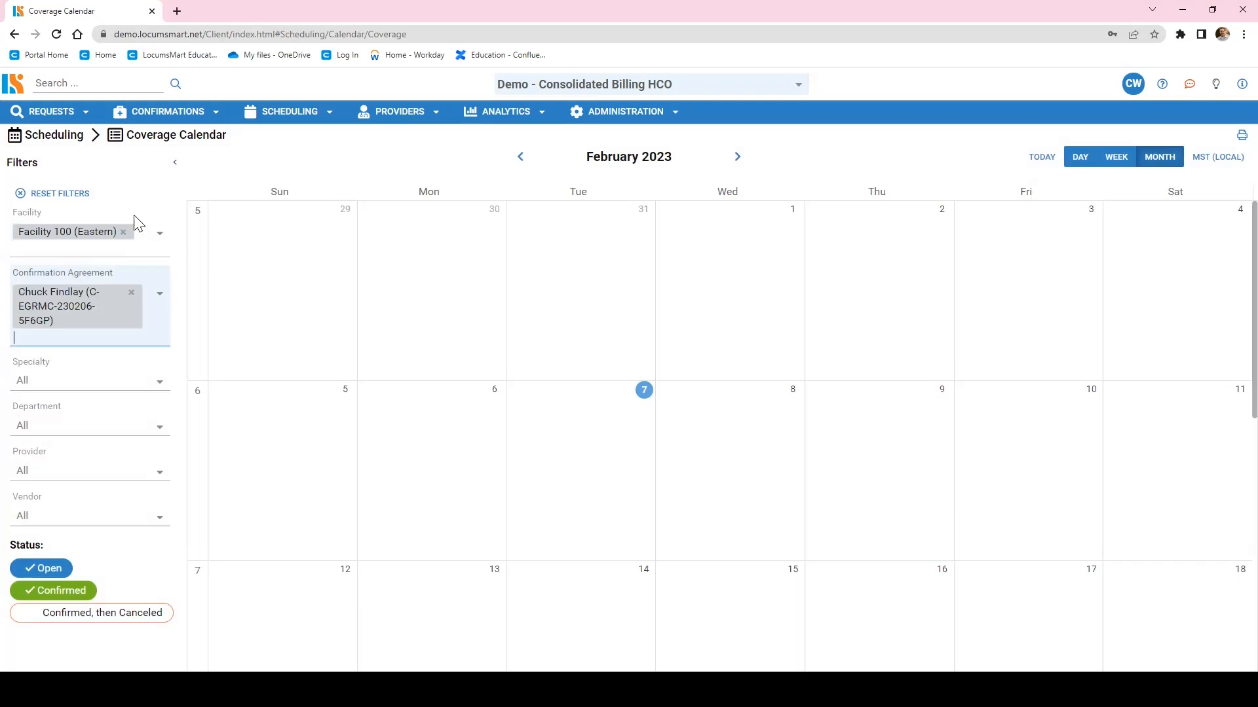
scroll(413, 339, down, 6)
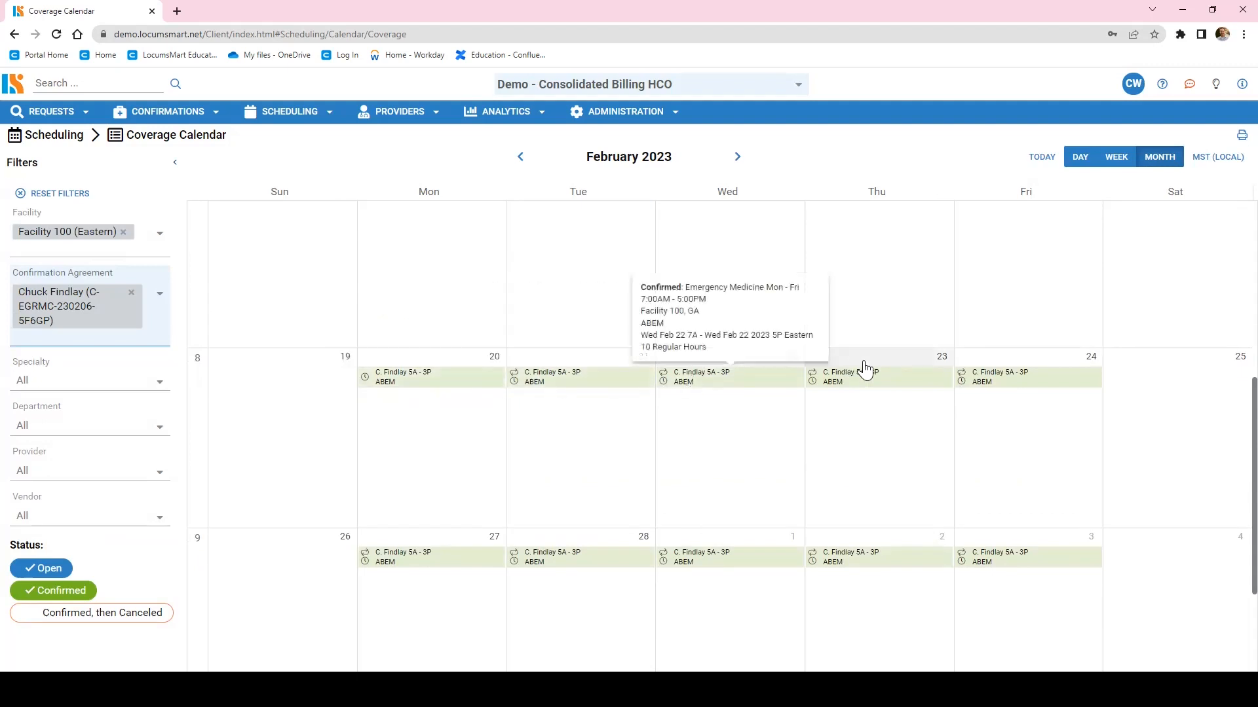
mouse_move(1025, 381)
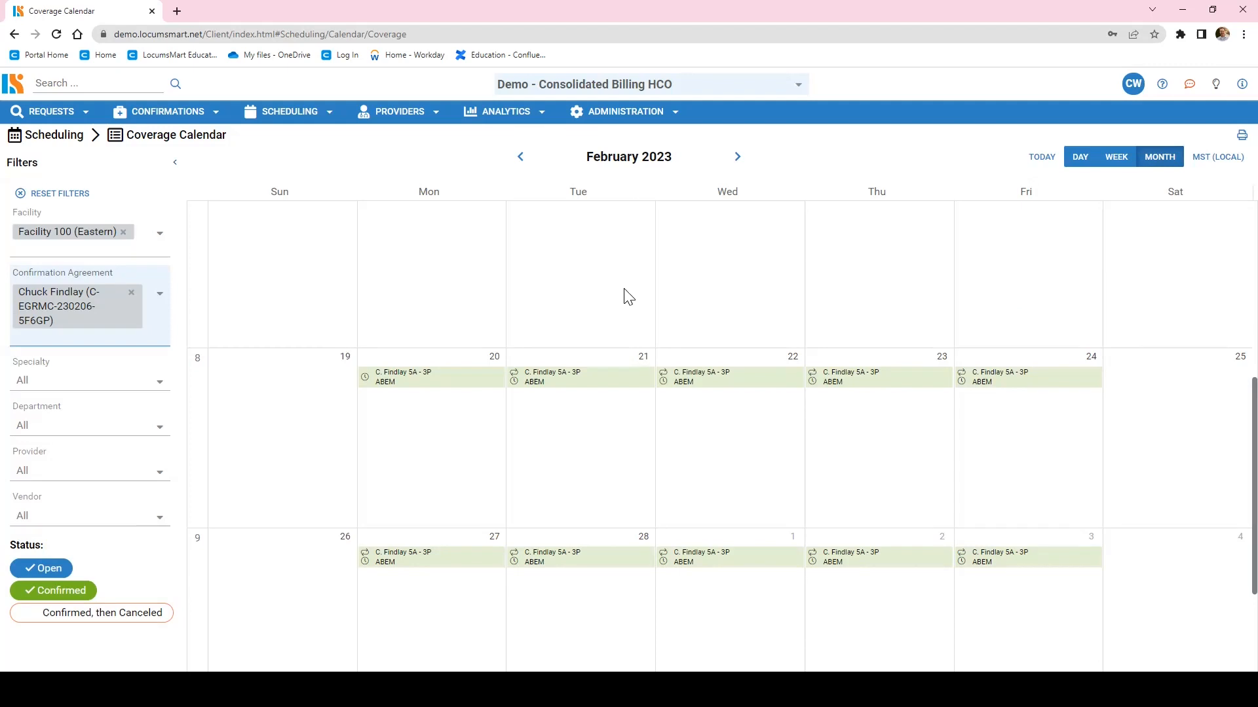
mouse_move(448, 393)
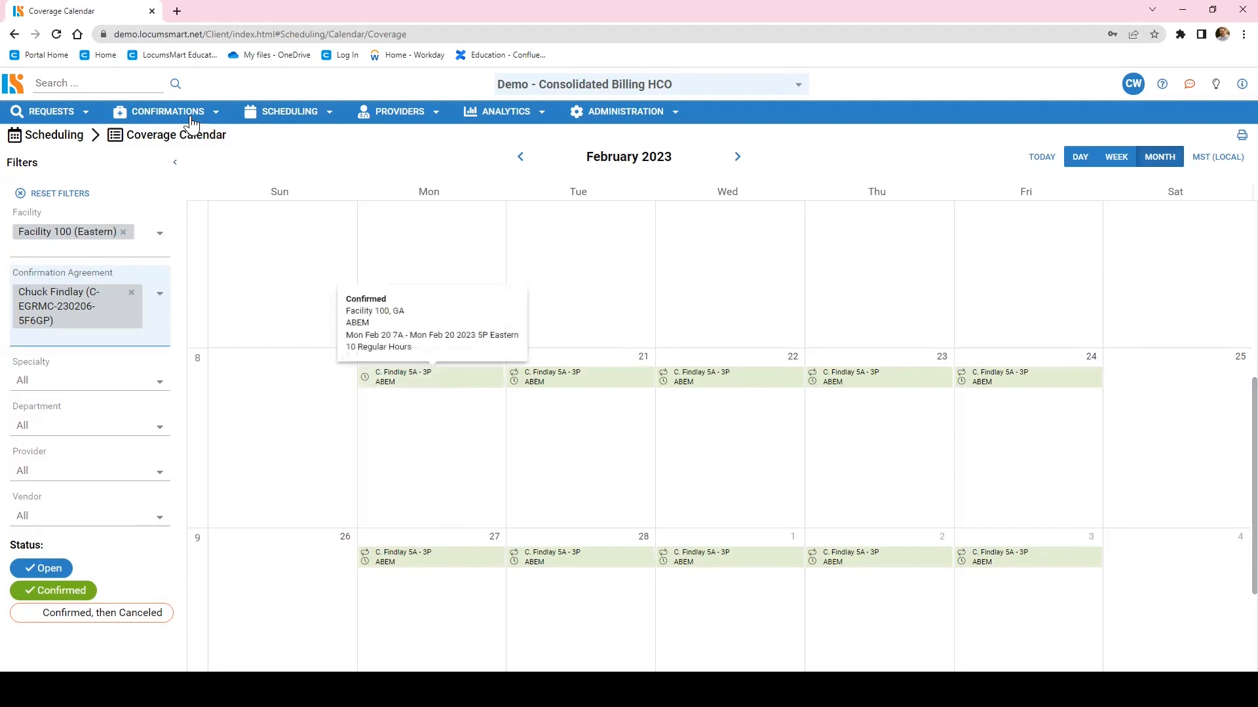